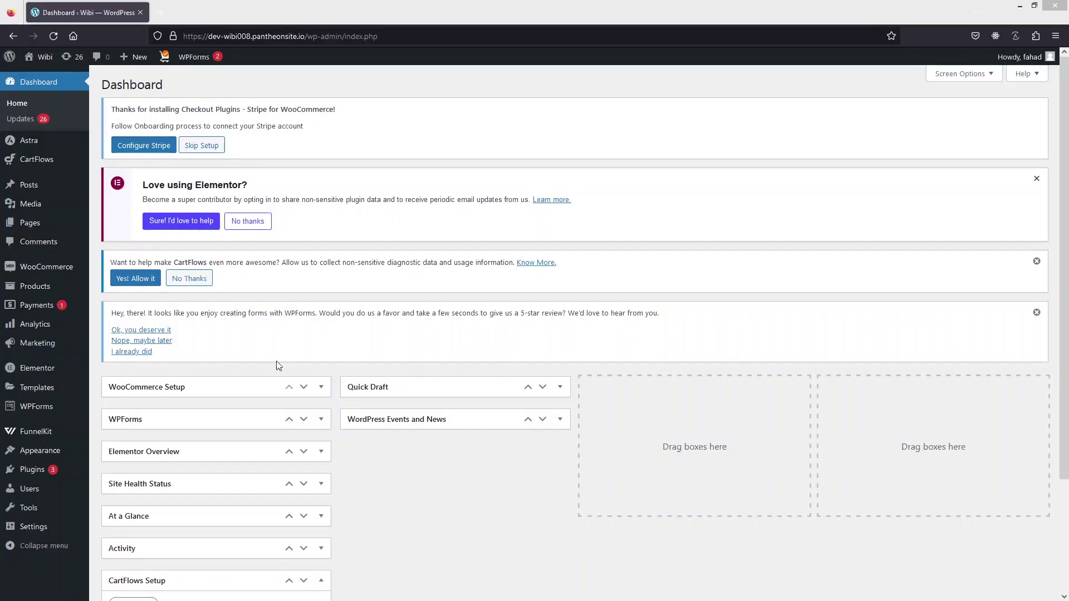
# - Find the plugin "ShopEngine – Elementor WooCommerce Builder Addon" among the available plugins, then install and activate it
pyautogui.moveTo(39, 470)
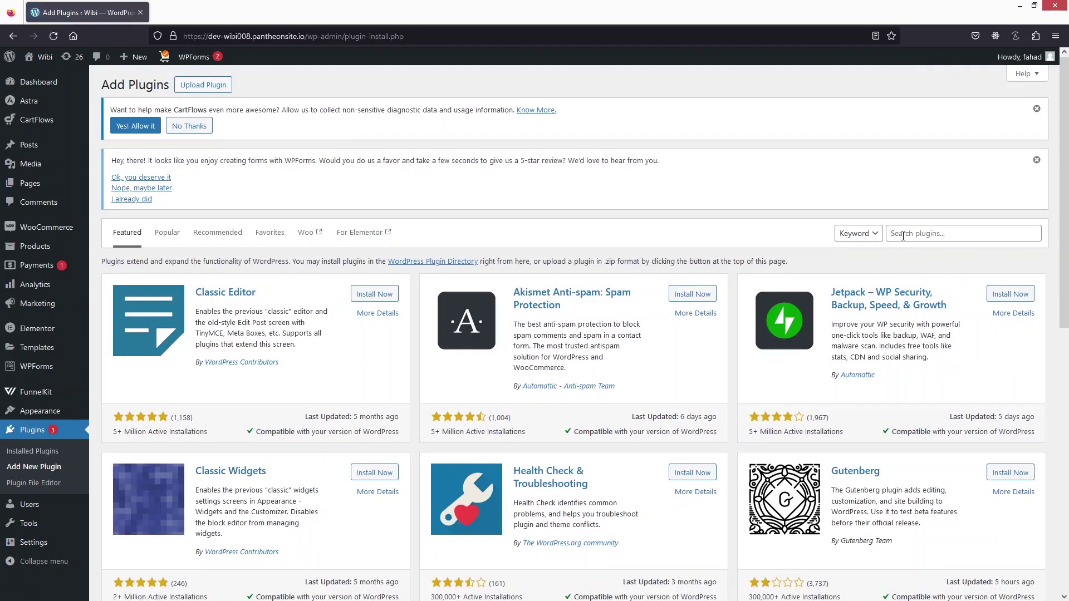
pyautogui.click(902, 234)
pyautogui.write('ShopEngine')
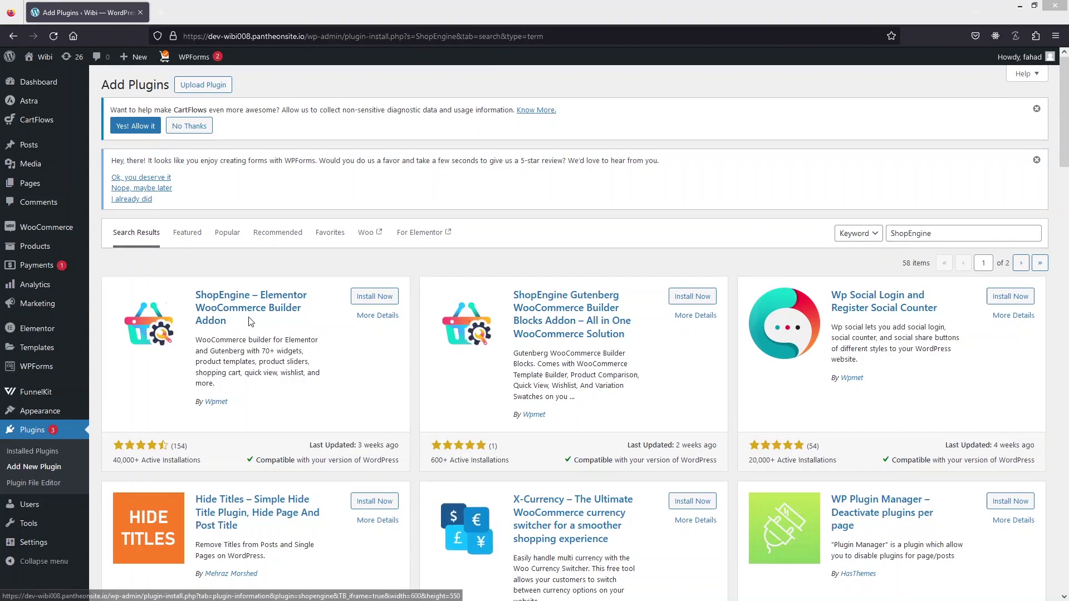
pyautogui.click(371, 297)
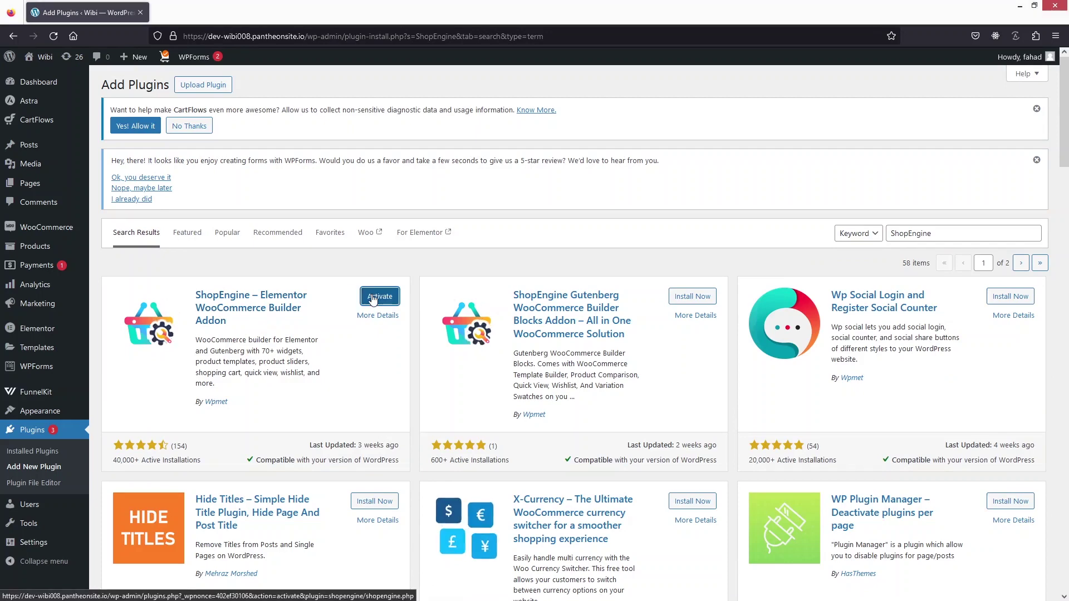
pyautogui.click(372, 299)
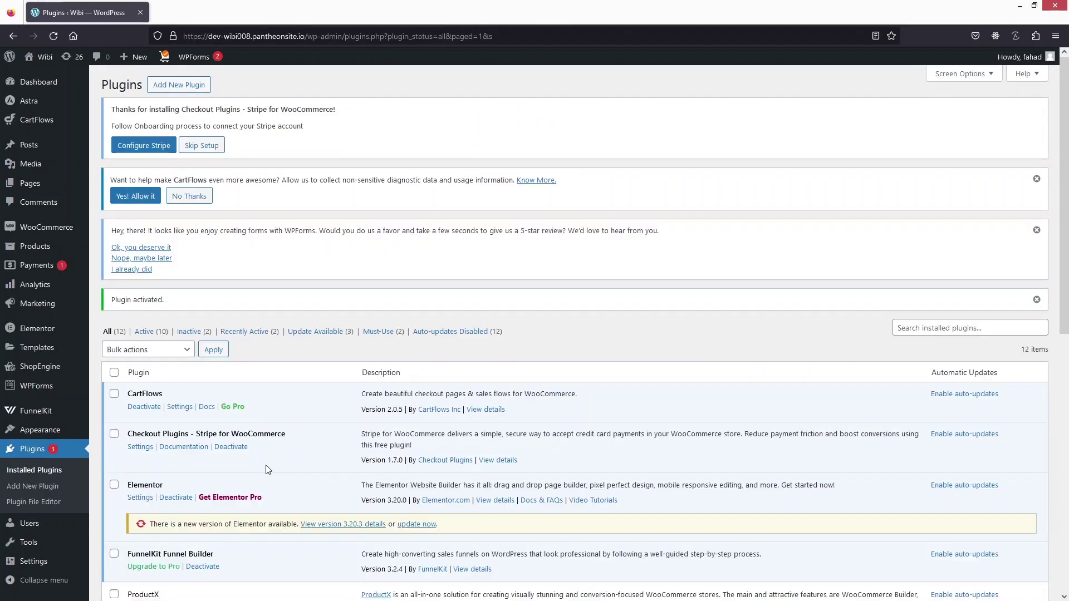
# - Enable all ShopEngine widgets and save the changes
pyautogui.click(41, 372)
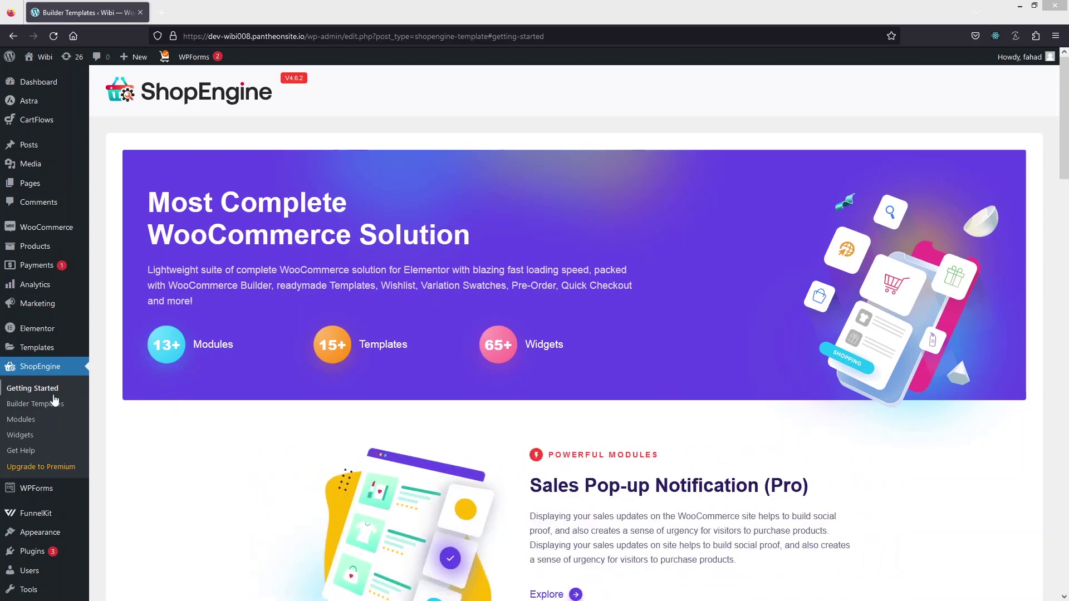
pyautogui.click(22, 439)
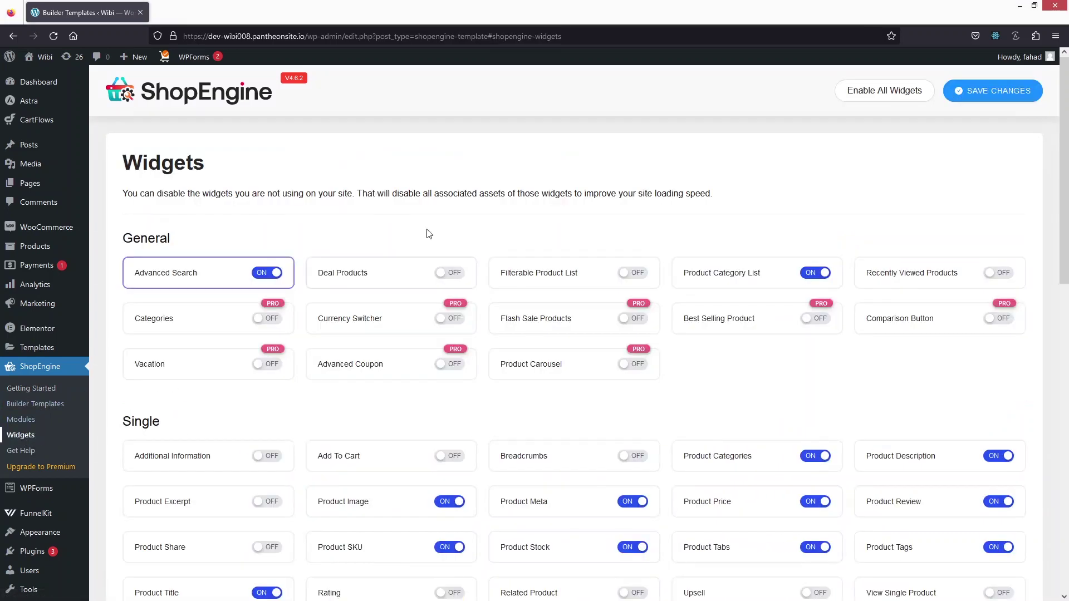
pyautogui.click(878, 97)
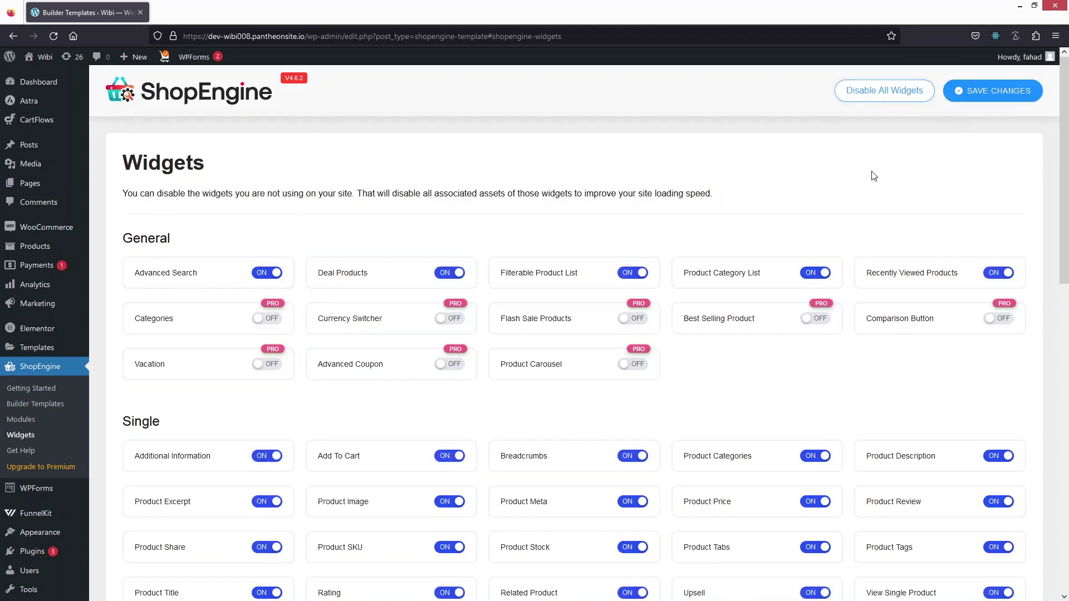
pyautogui.click(990, 89)
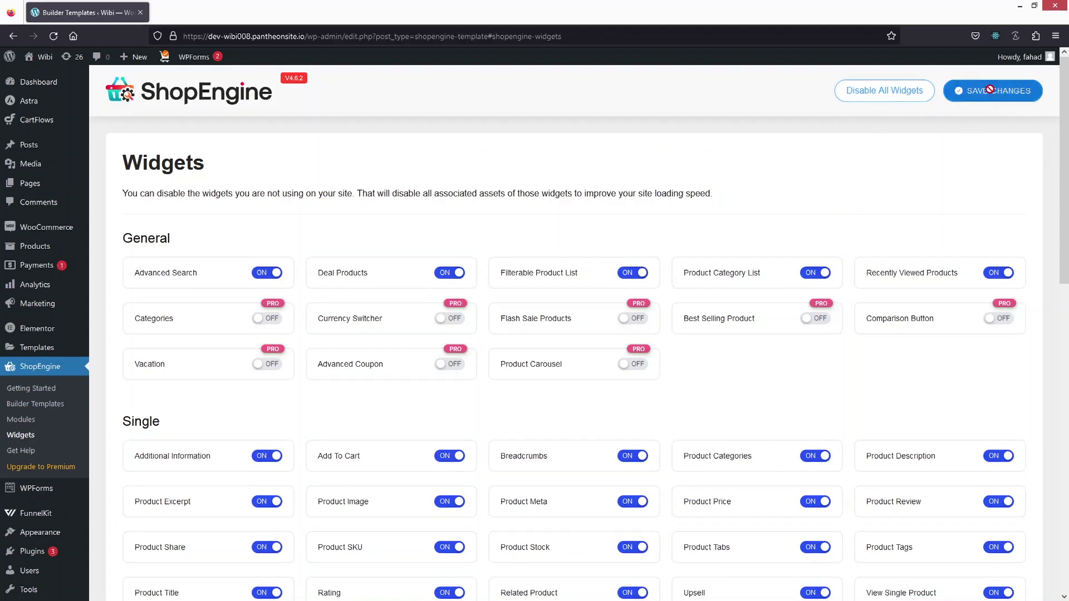
# - Start a new ShopEngine builder template named "Product Page" with type Single and make it active
pyautogui.click(22, 420)
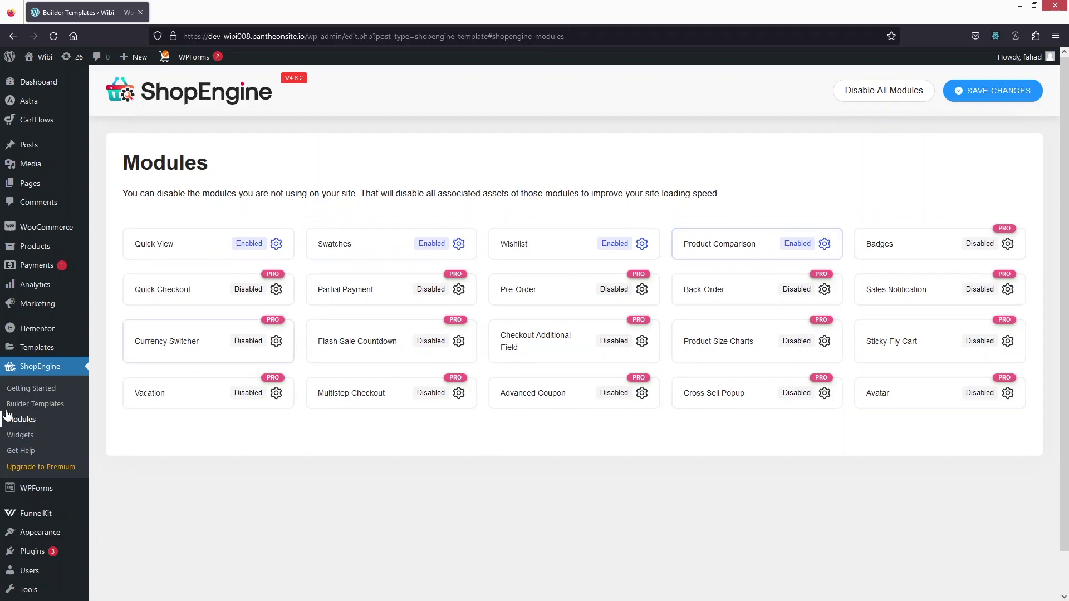
pyautogui.click(62, 409)
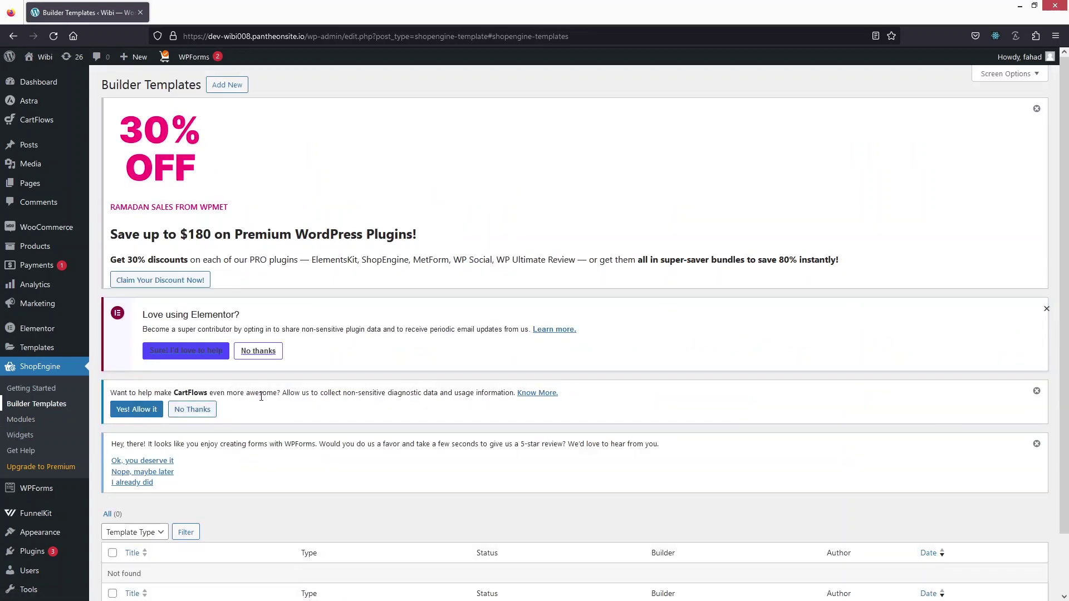
pyautogui.scroll(-2, 261, 396)
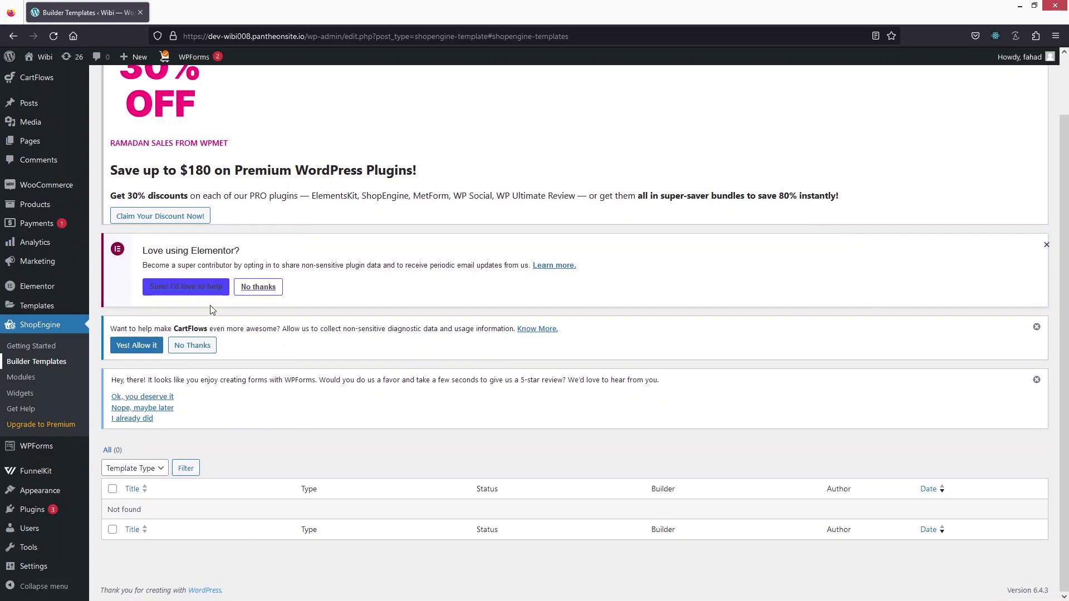
pyautogui.scroll(2, 153, 255)
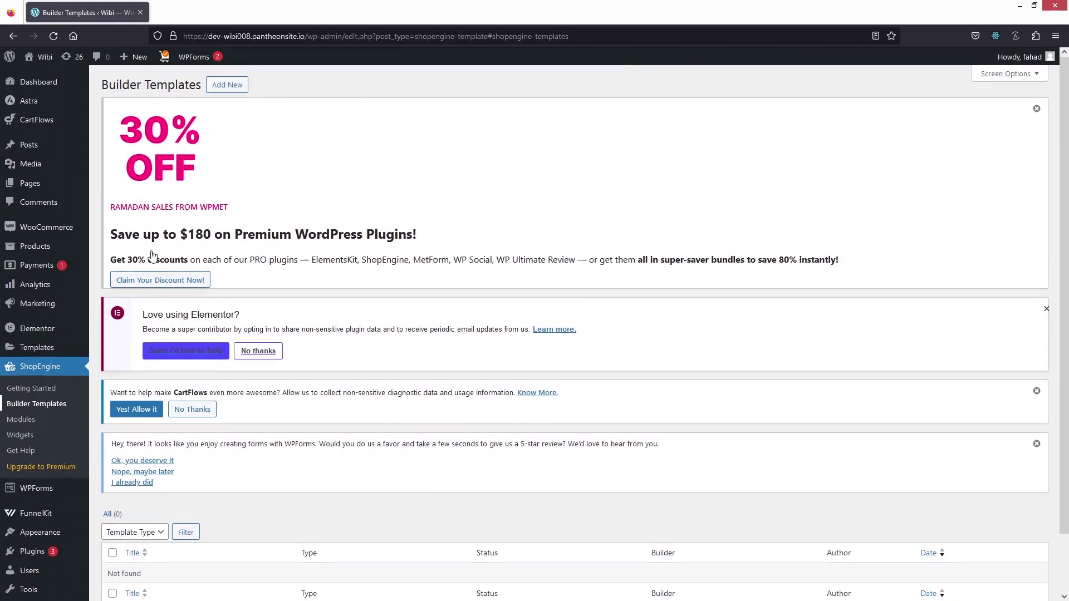
pyautogui.click(228, 87)
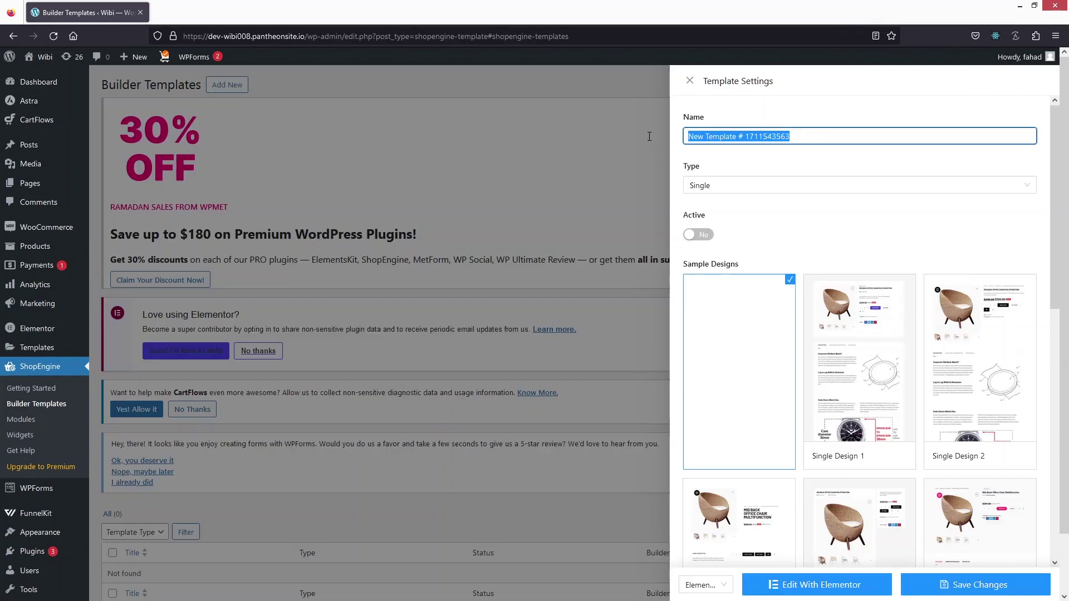
pyautogui.write('Product Page')
pyautogui.press('Tab')
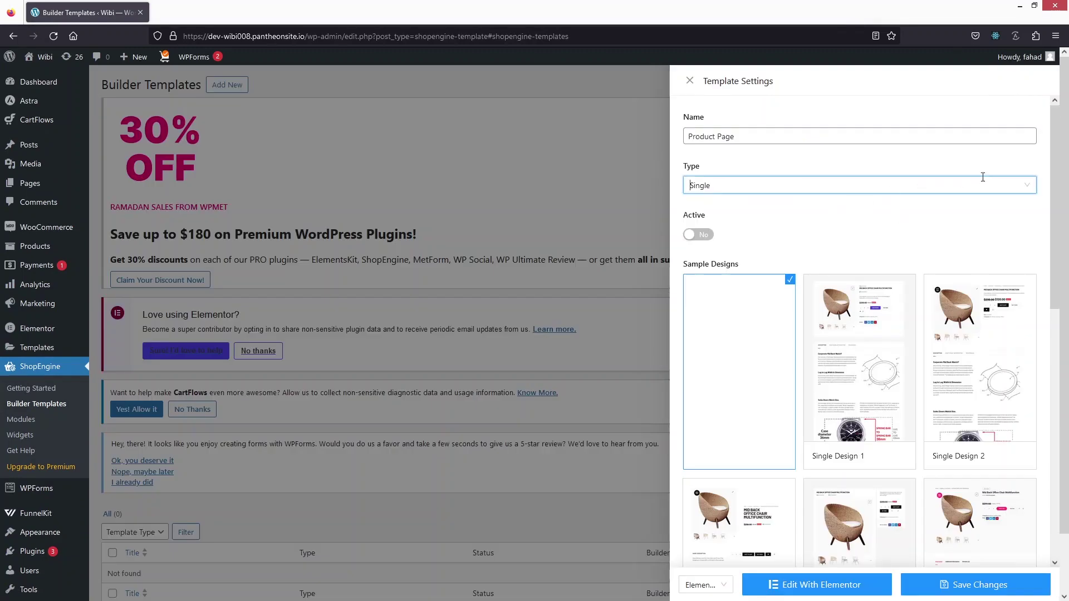
pyautogui.click(1023, 187)
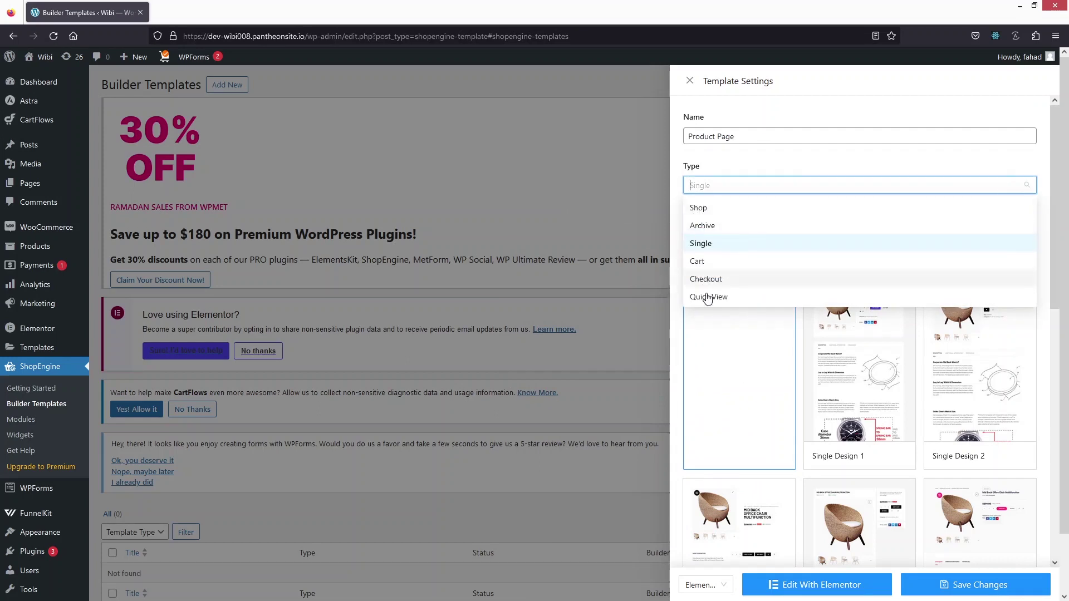
pyautogui.click(702, 245)
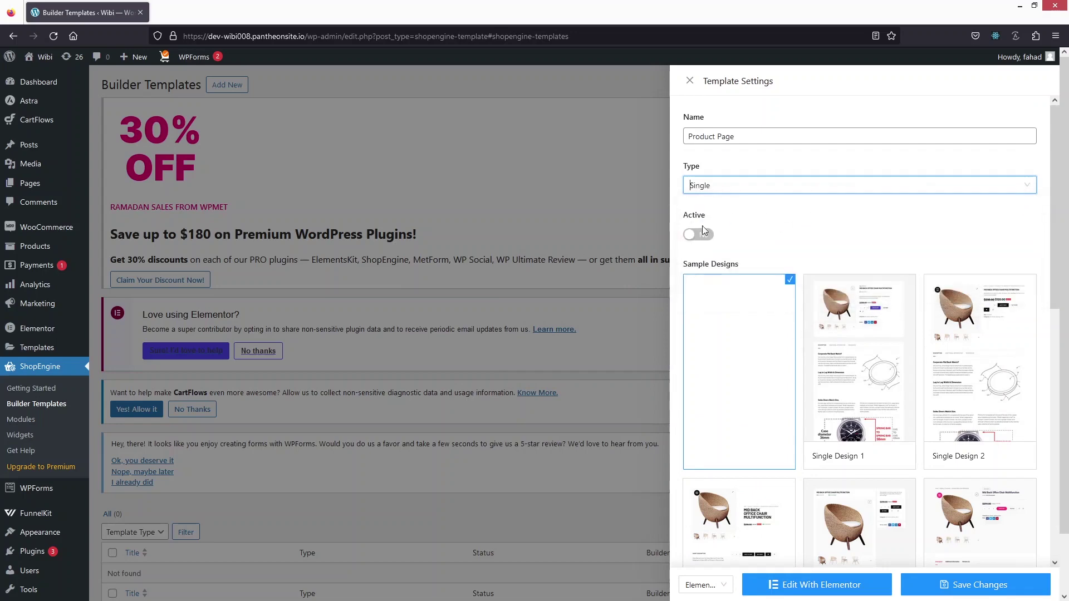
pyautogui.click(690, 238)
# - Keep the blank sample design and open the template in Elementor with Alocasia Regal Shield as the preview product
pyautogui.scroll(-1, 868, 189)
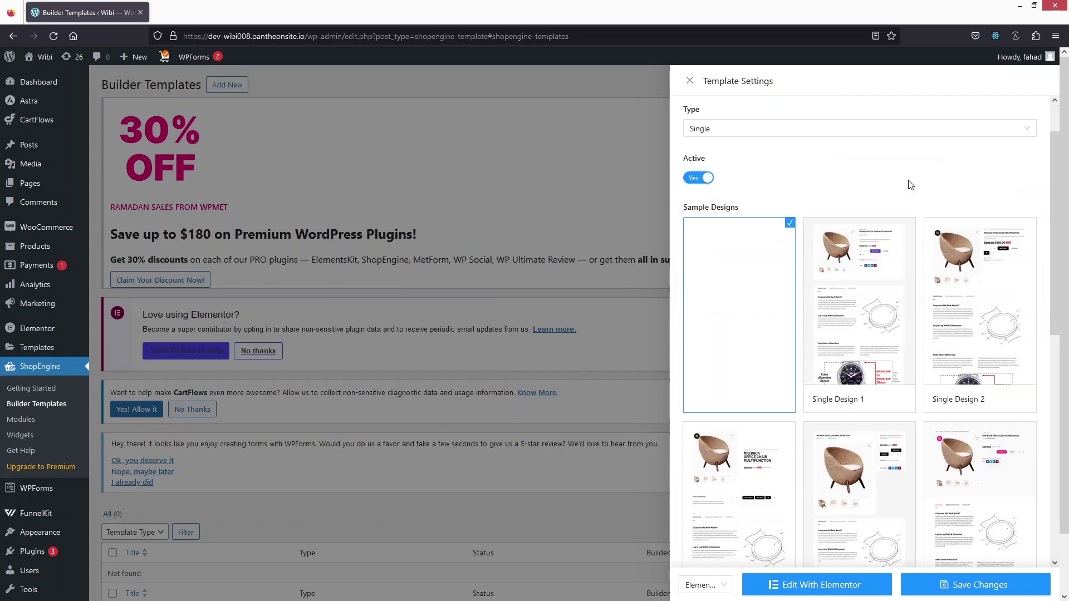
pyautogui.scroll(-10, 891, 311)
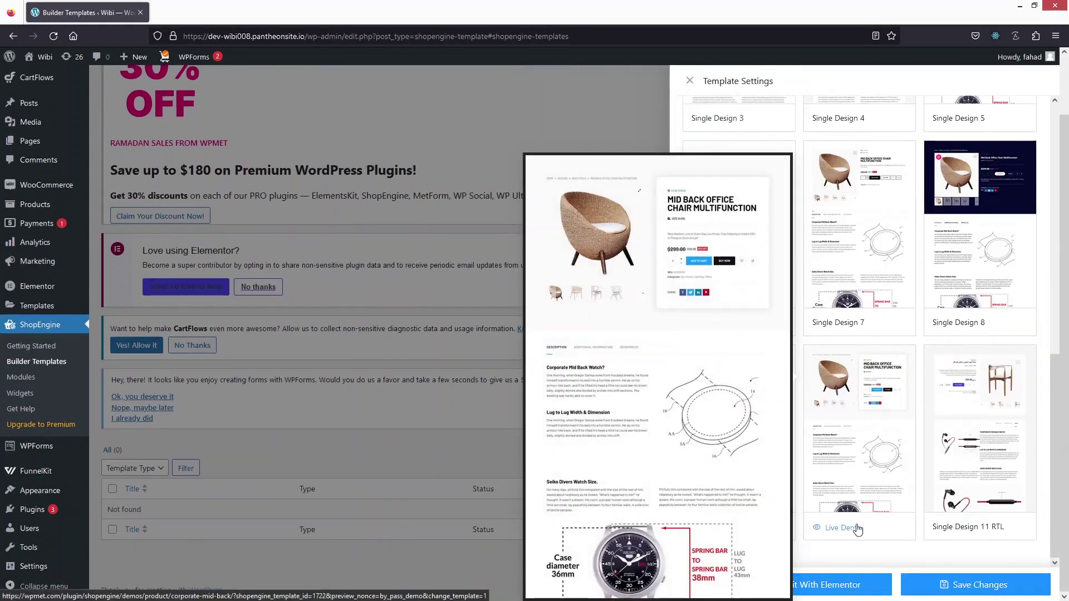
pyautogui.scroll(10, 982, 250)
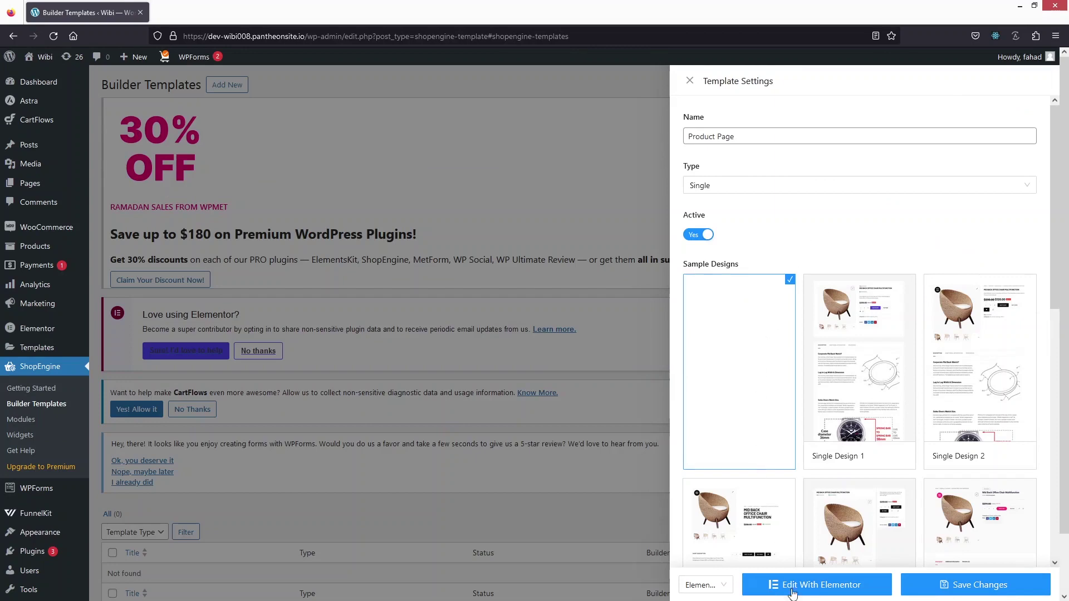
pyautogui.click(817, 591)
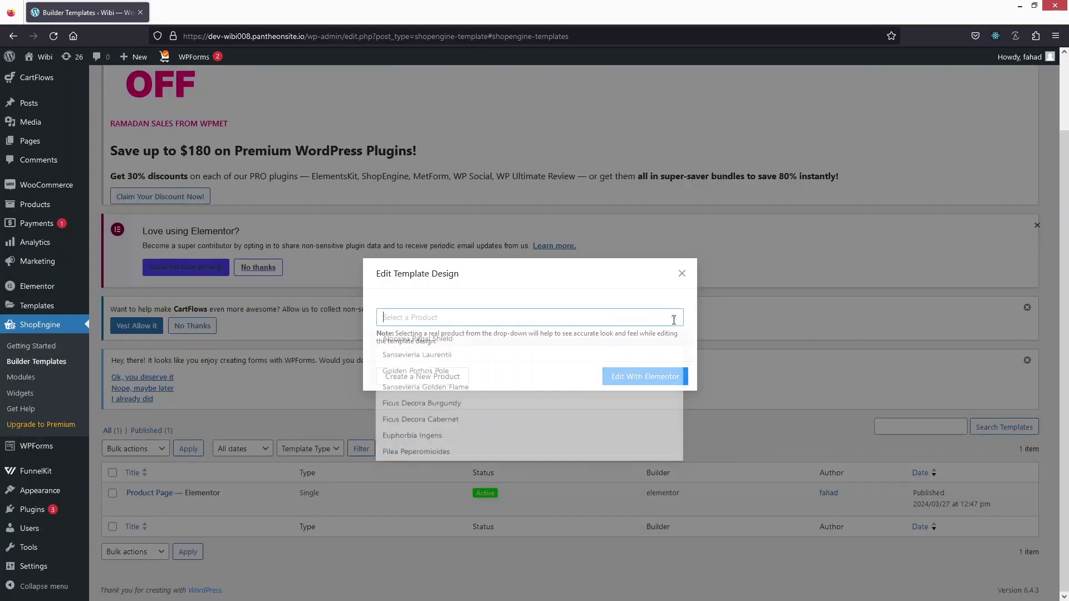
pyautogui.click(417, 339)
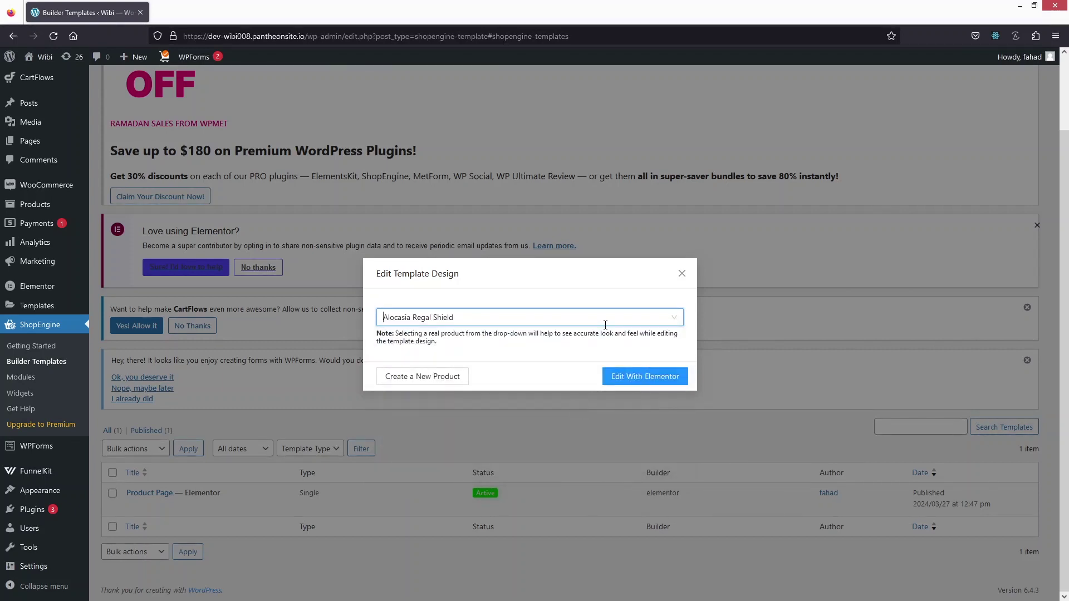
pyautogui.click(638, 381)
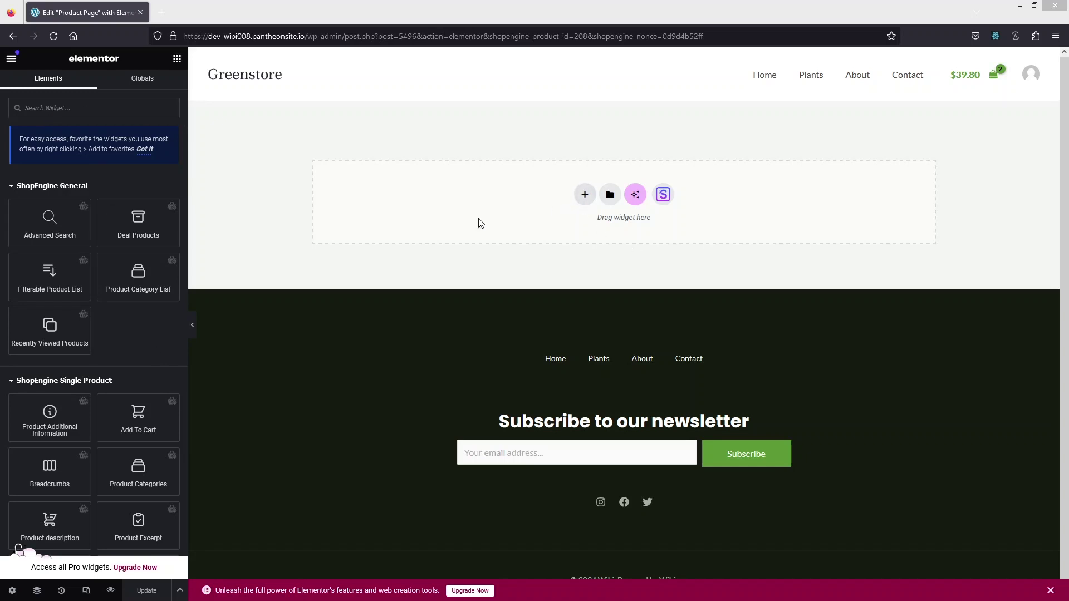
# - Add a Flexbox container with two equal columns and set its top padding to 100 px
pyautogui.click(586, 196)
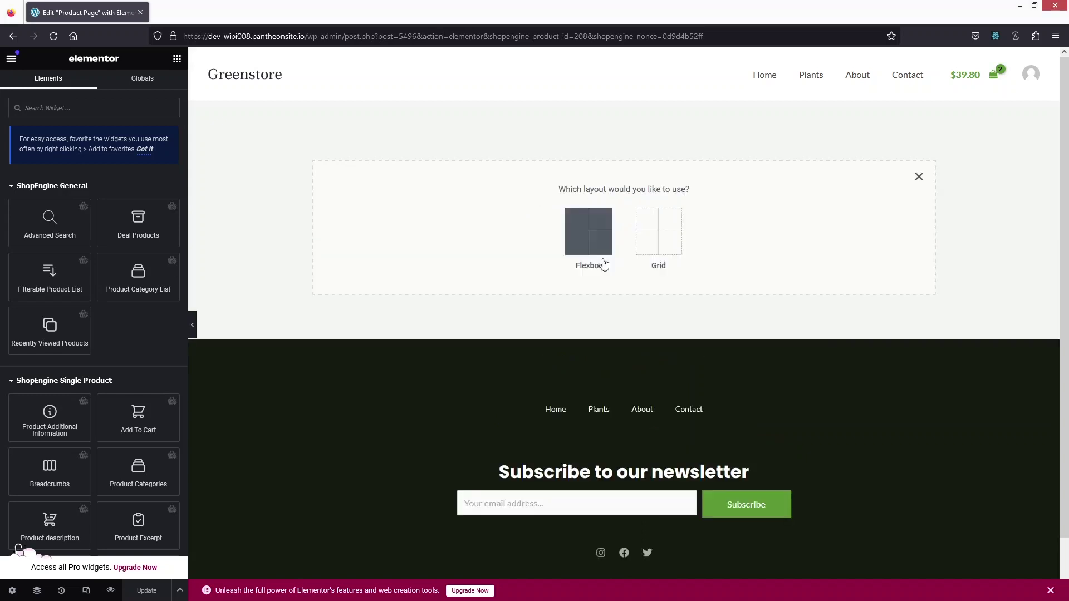
pyautogui.click(585, 240)
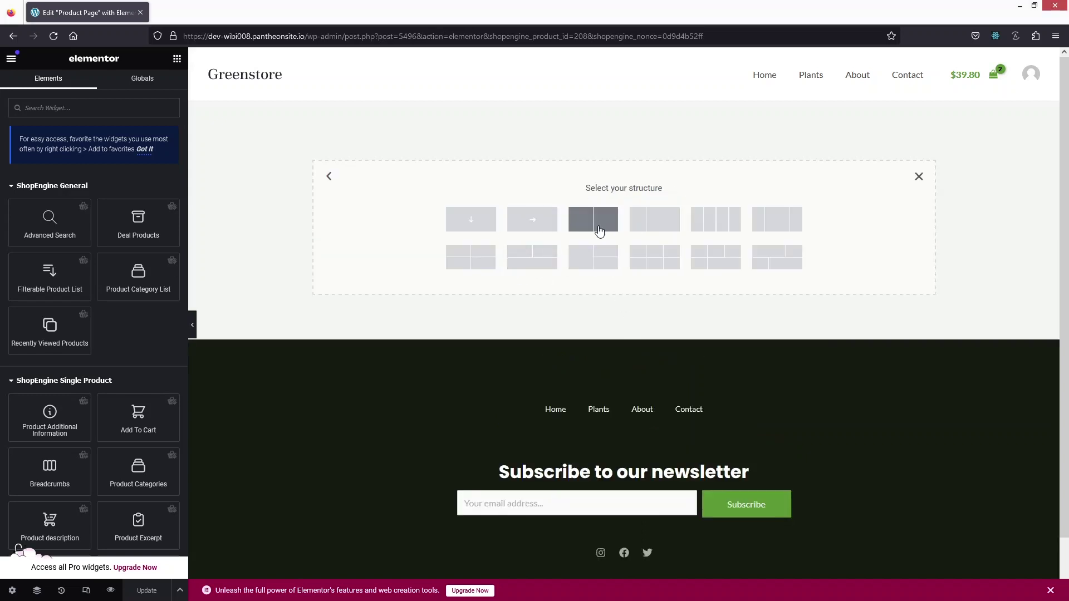
pyautogui.click(600, 230)
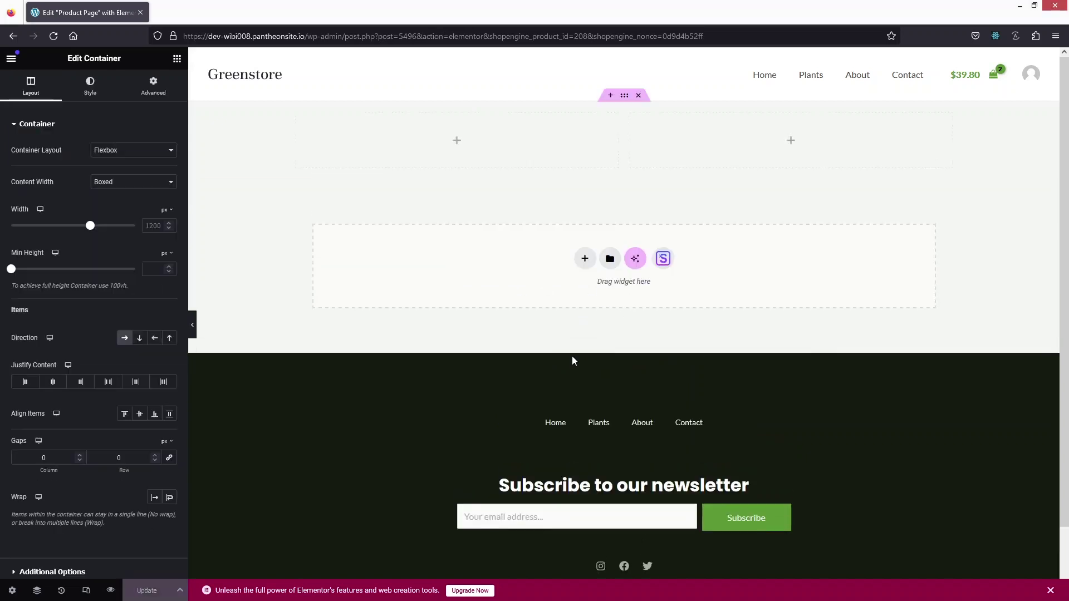
pyautogui.click(152, 99)
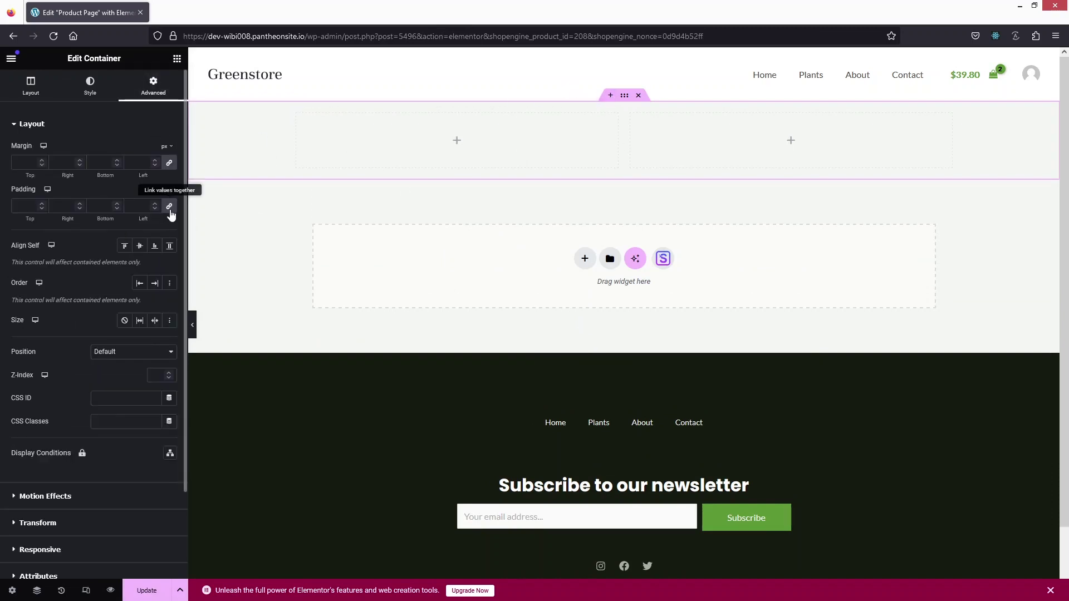
pyautogui.click(23, 206)
pyautogui.write('100')
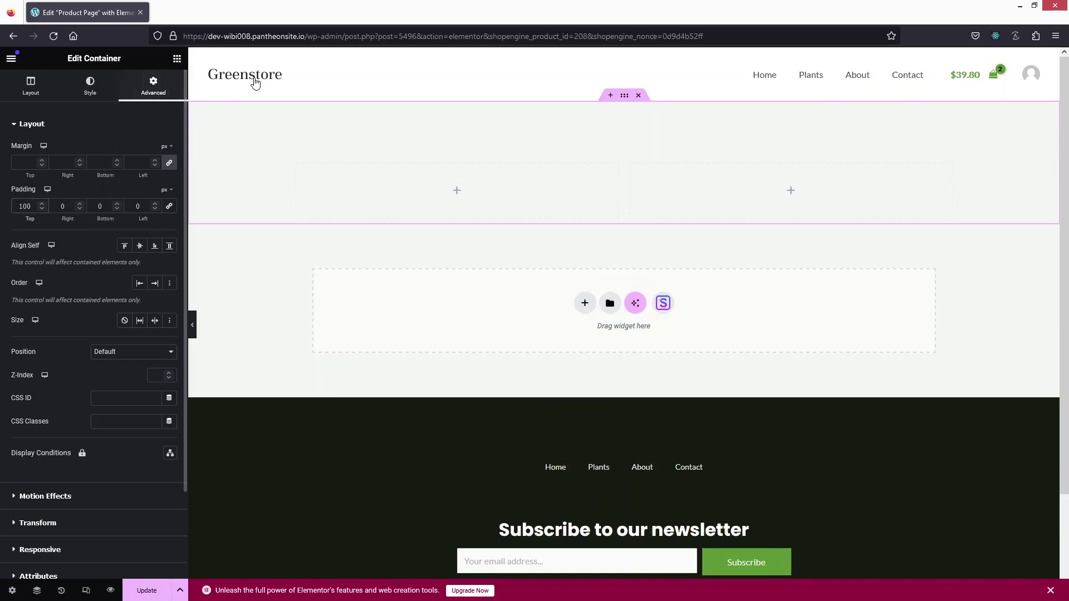
# - Add the ShopEngine Product Images widget to the container's left column
pyautogui.click(177, 58)
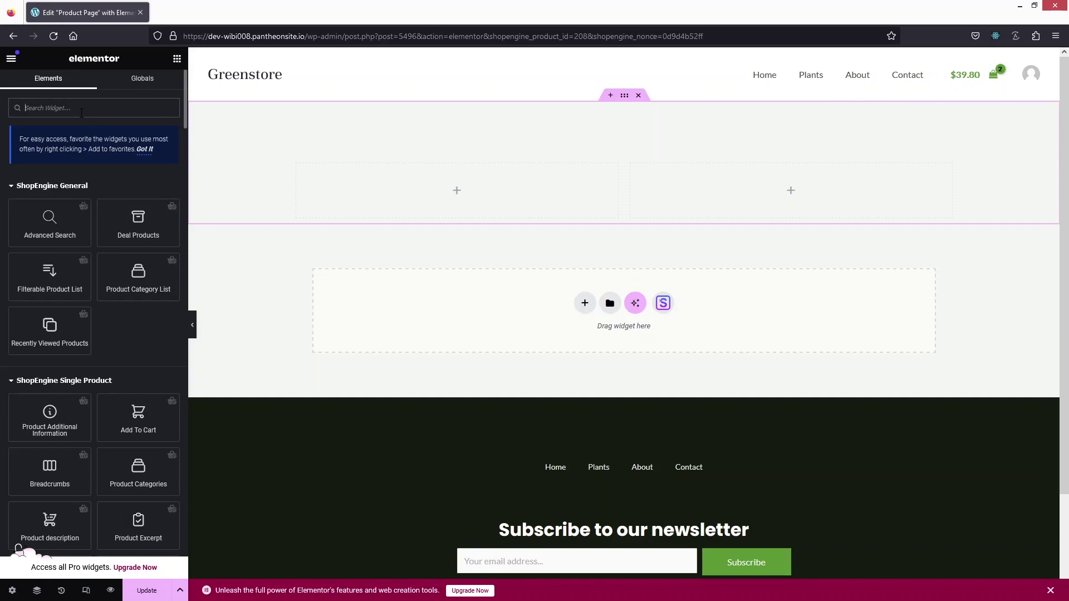
pyautogui.write('Product ima')
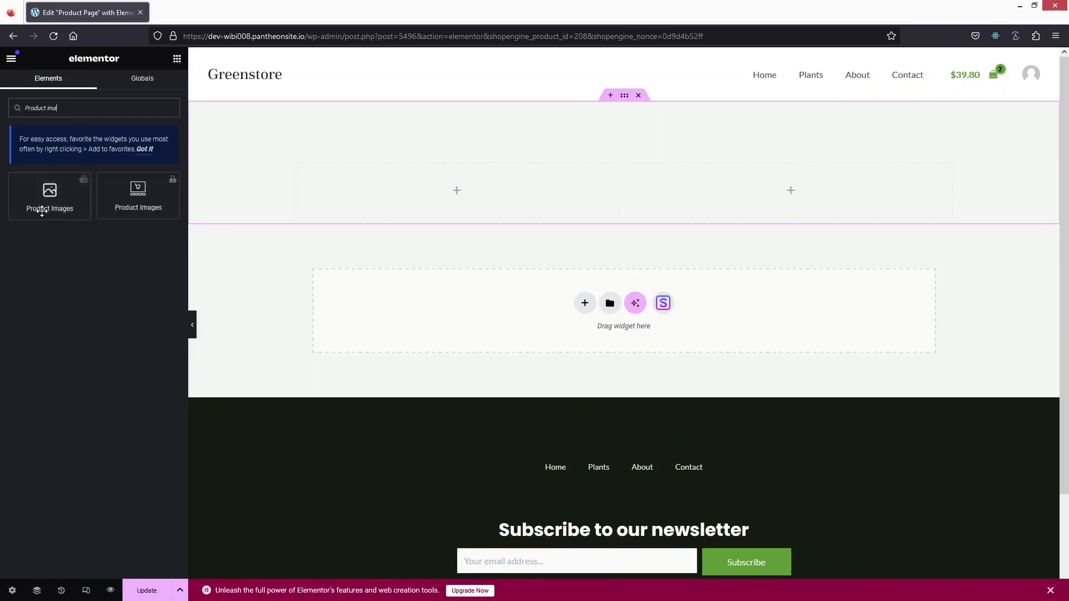
pyautogui.moveTo(36, 201); pyautogui.dragTo(429, 195)
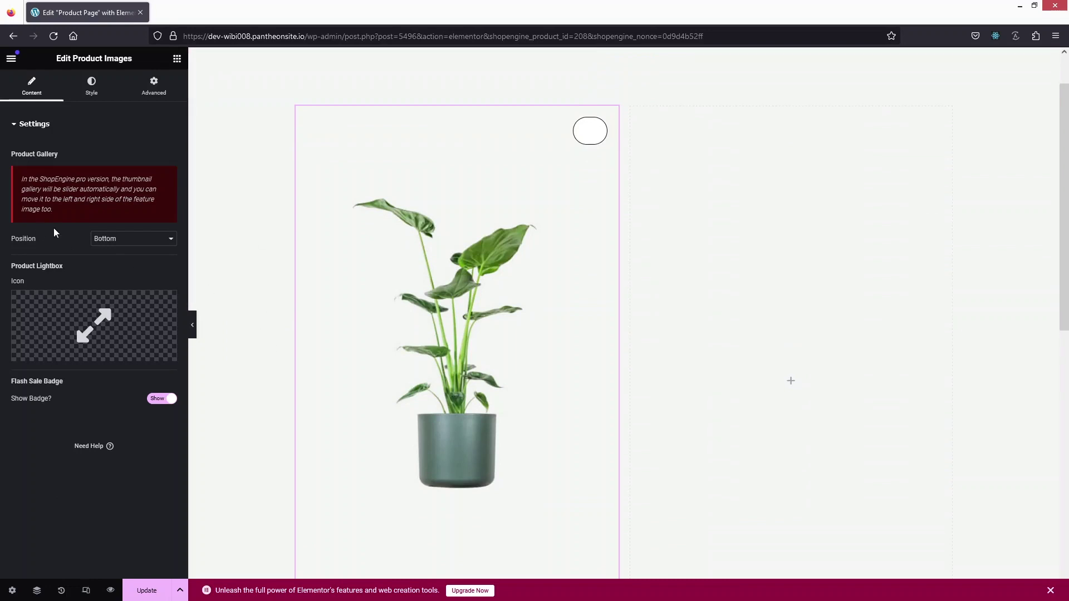
# - Check the gallery position options of the Product Images widget and set the image border radius to 43 px
pyautogui.click(132, 240)
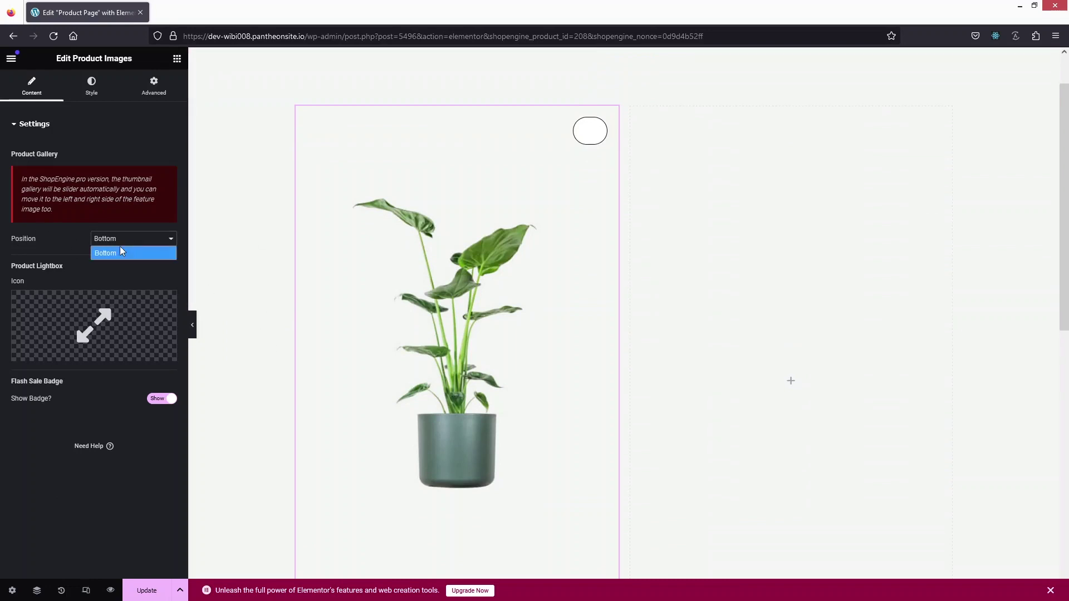
pyautogui.click(47, 243)
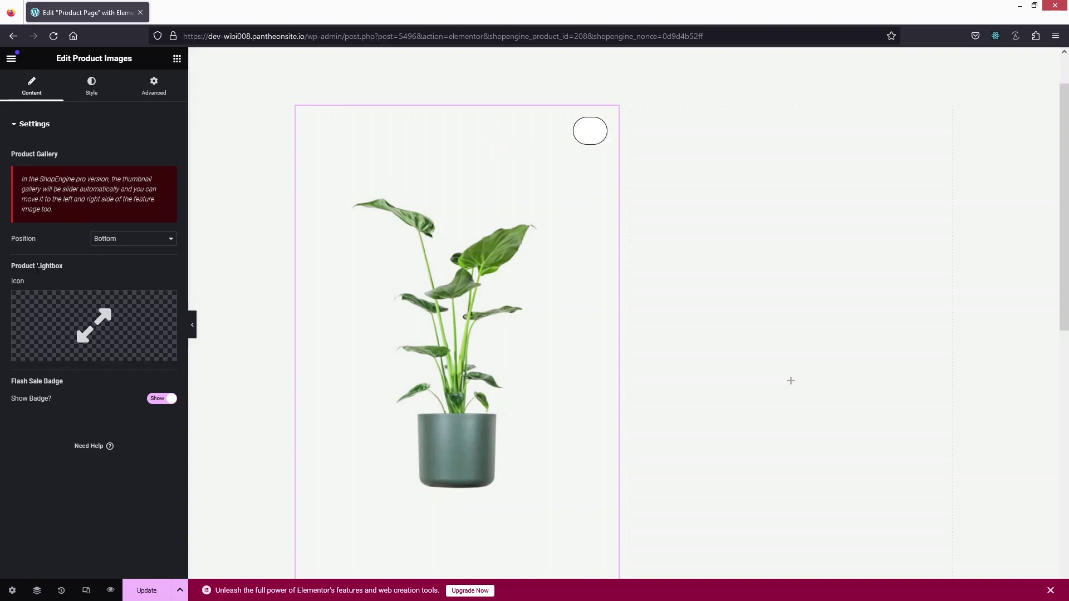
pyautogui.moveTo(60, 324)
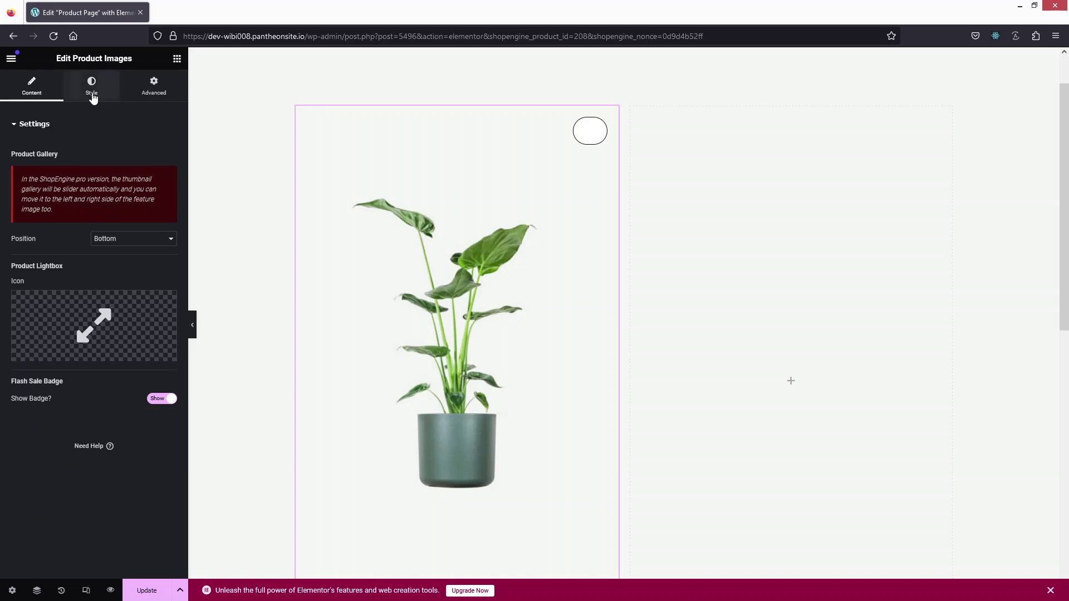
pyautogui.click(91, 91)
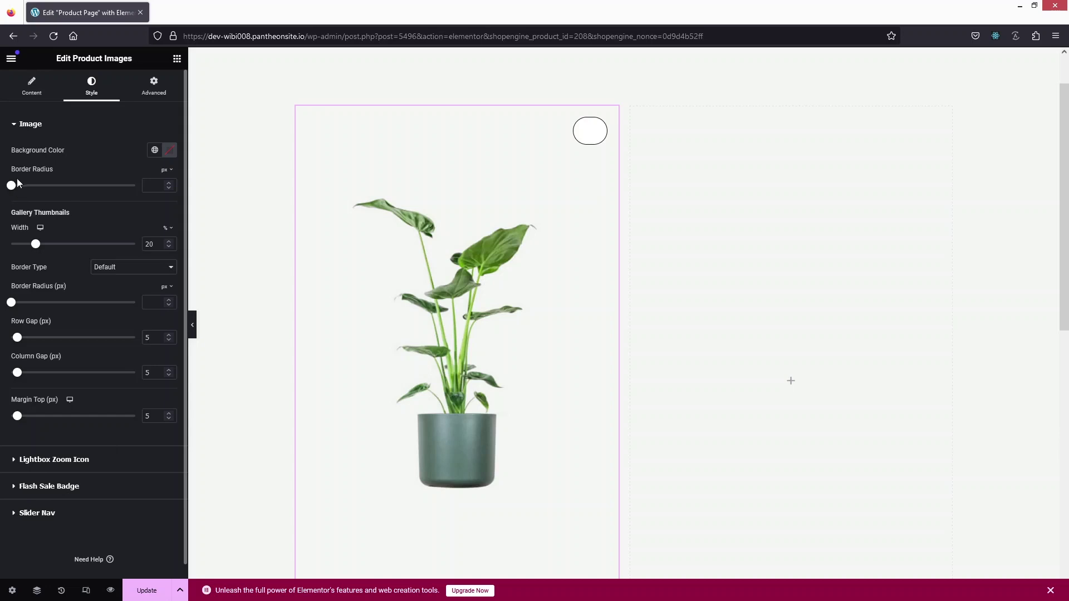
pyautogui.moveTo(12, 188); pyautogui.dragTo(65, 188)
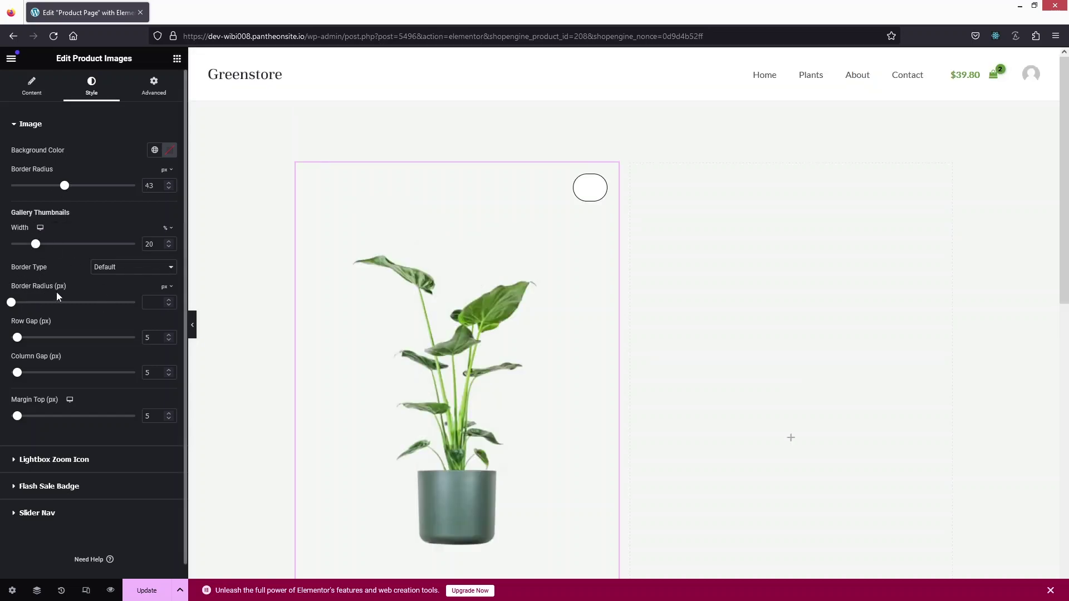
# - Set the lightbox zoom icon's position to the left side of the product image
pyautogui.click(64, 462)
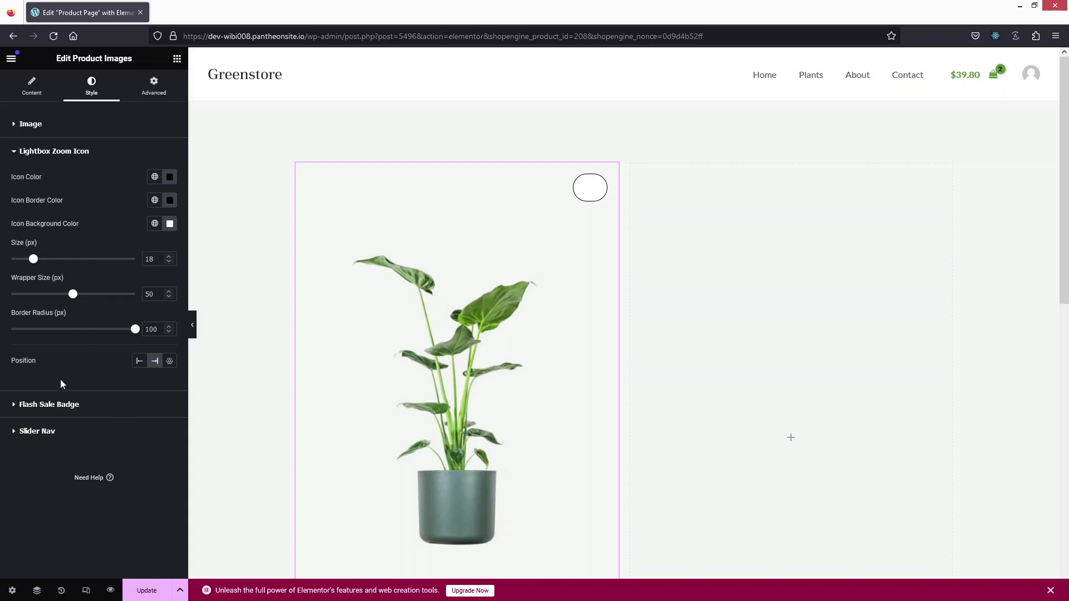
pyautogui.click(139, 361)
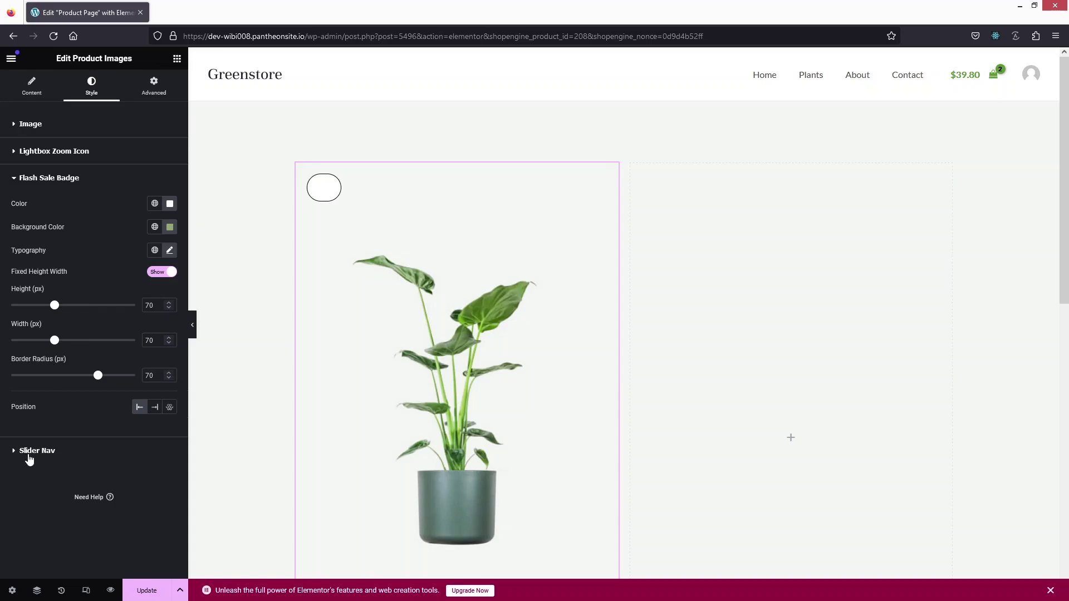
# - Find the ShopEngine Product Title widget and add it to the container's empty right column
pyautogui.click(177, 59)
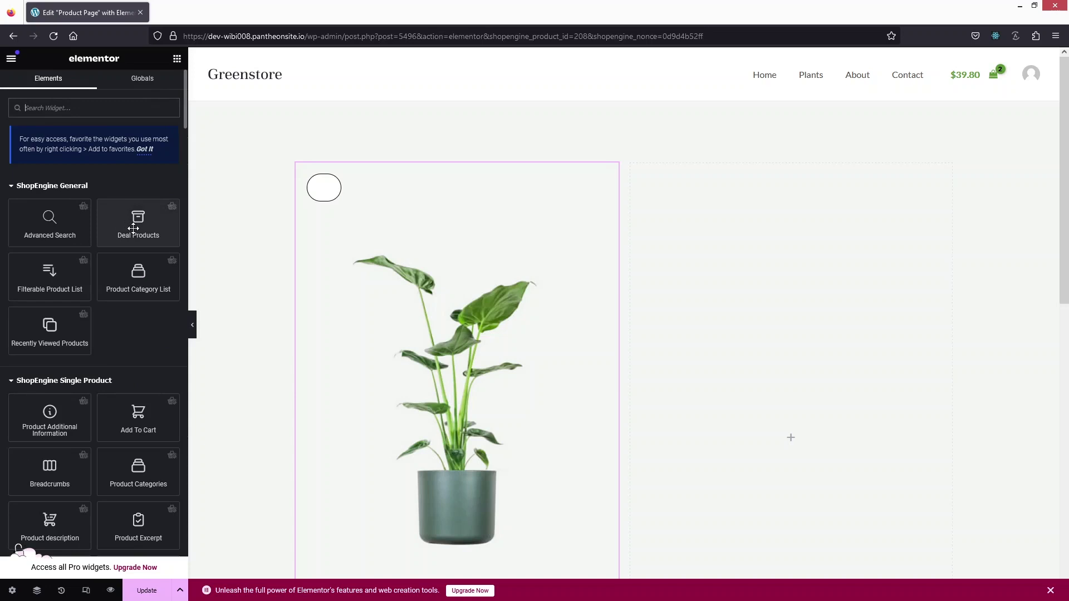
pyautogui.write('title')
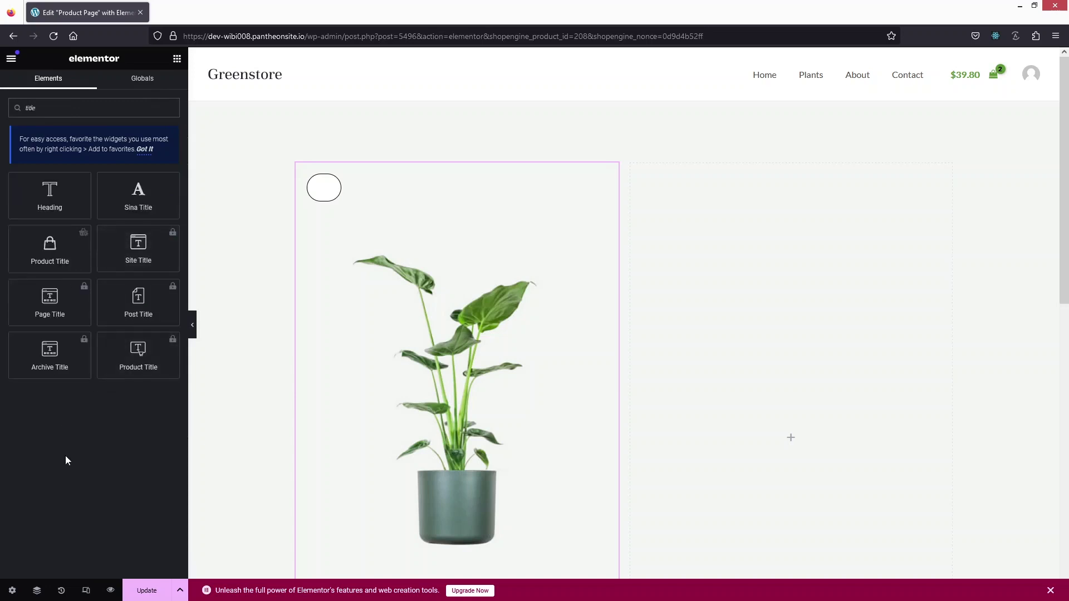
pyautogui.moveTo(46, 245); pyautogui.dragTo(751, 421)
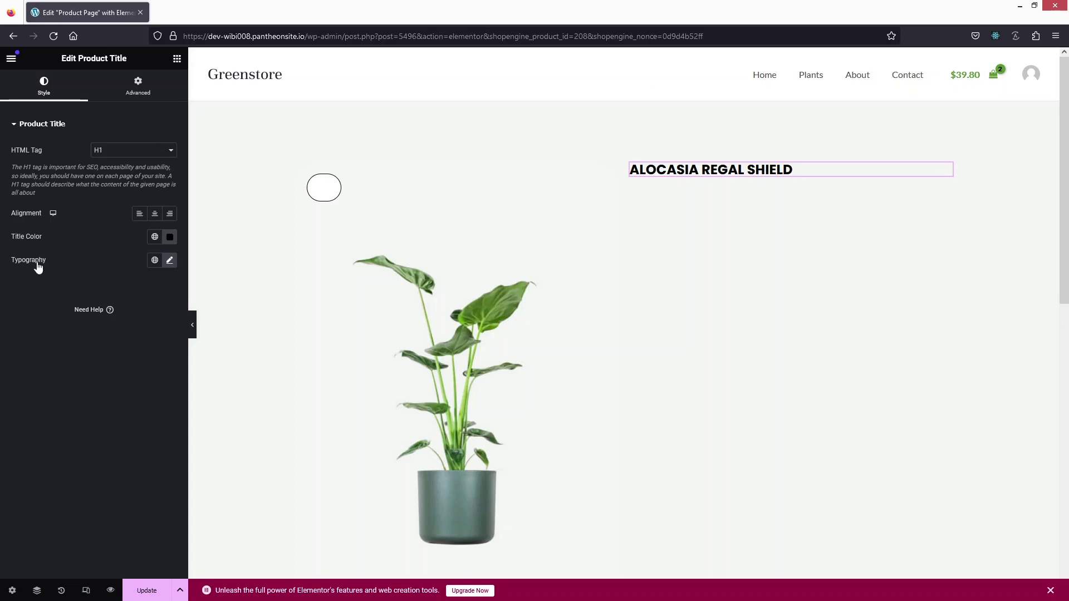
# - Add the ShopEngine Product Excerpt widget directly below the product title
pyautogui.click(177, 59)
pyautogui.write('exce')
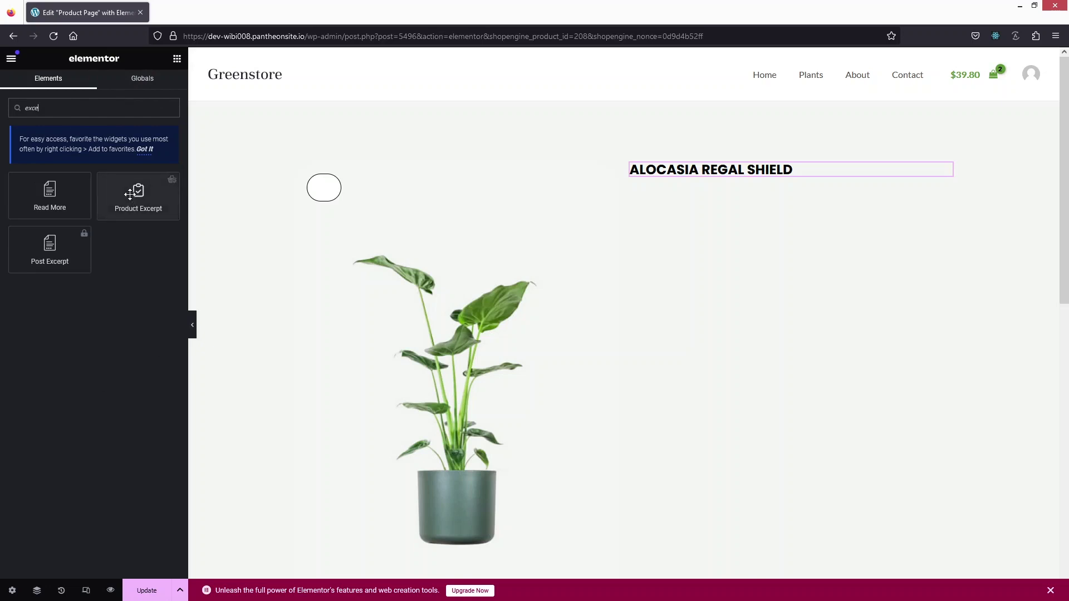
pyautogui.moveTo(129, 194); pyautogui.dragTo(736, 171)
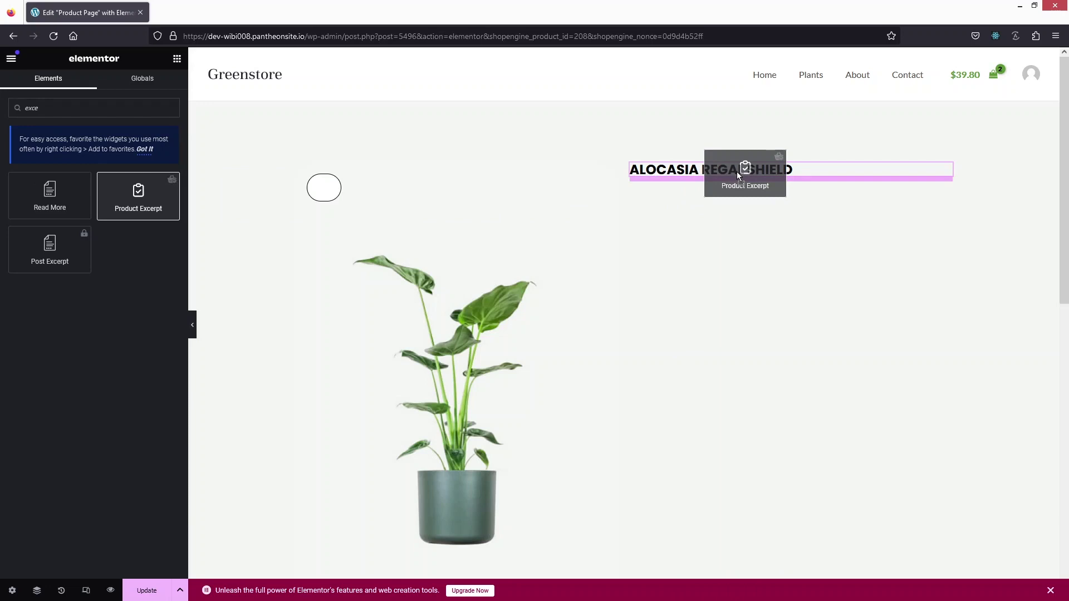
pyautogui.moveTo(736, 172); pyautogui.dragTo(737, 172)
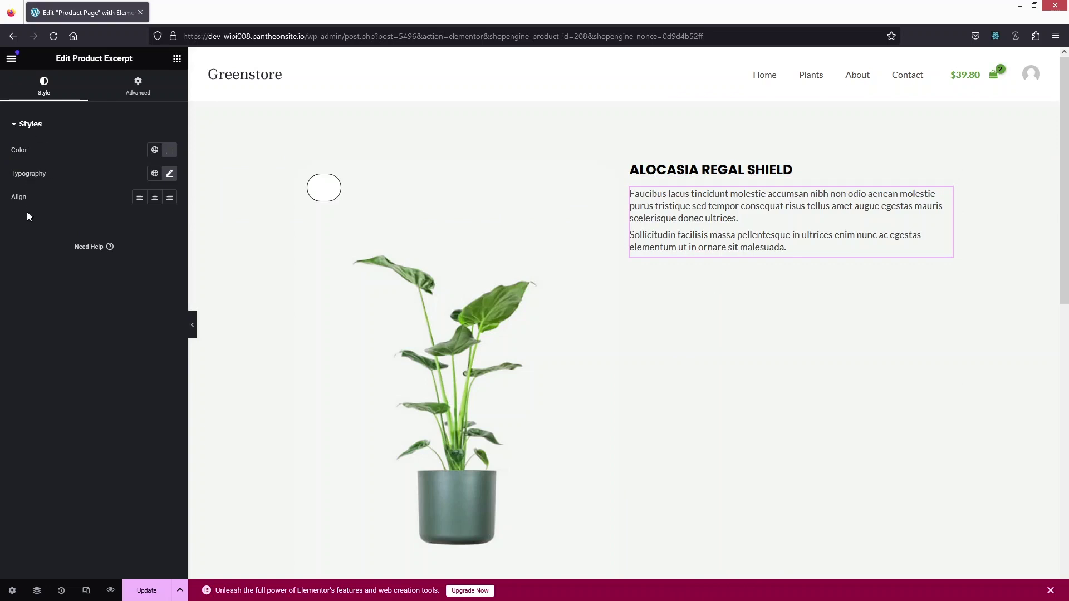
# - Add the ShopEngine Product Price widget below the product excerpt in the right column
pyautogui.click(176, 59)
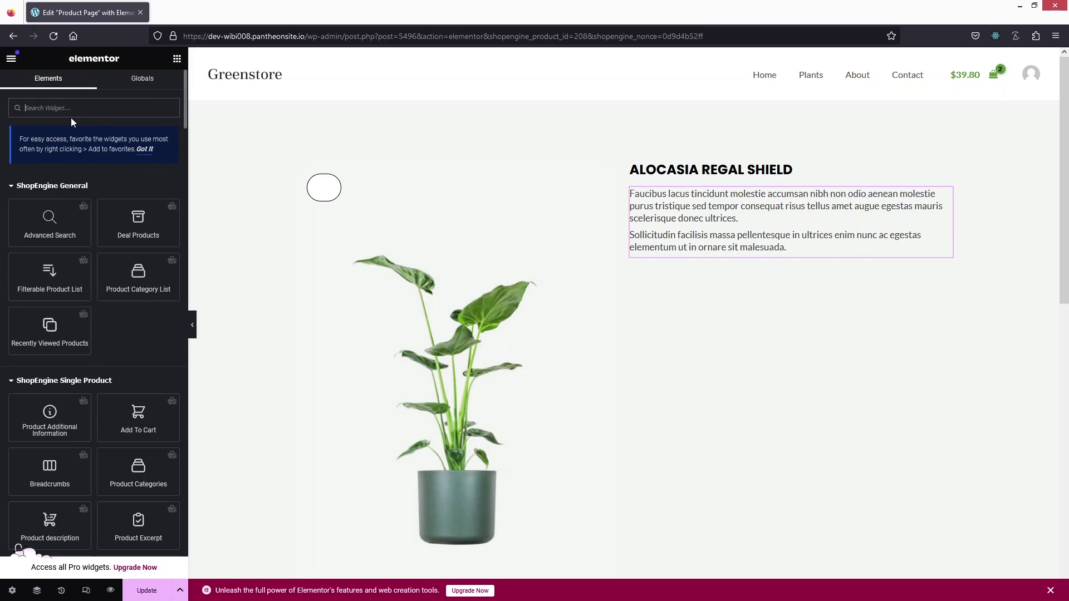
pyautogui.write('price')
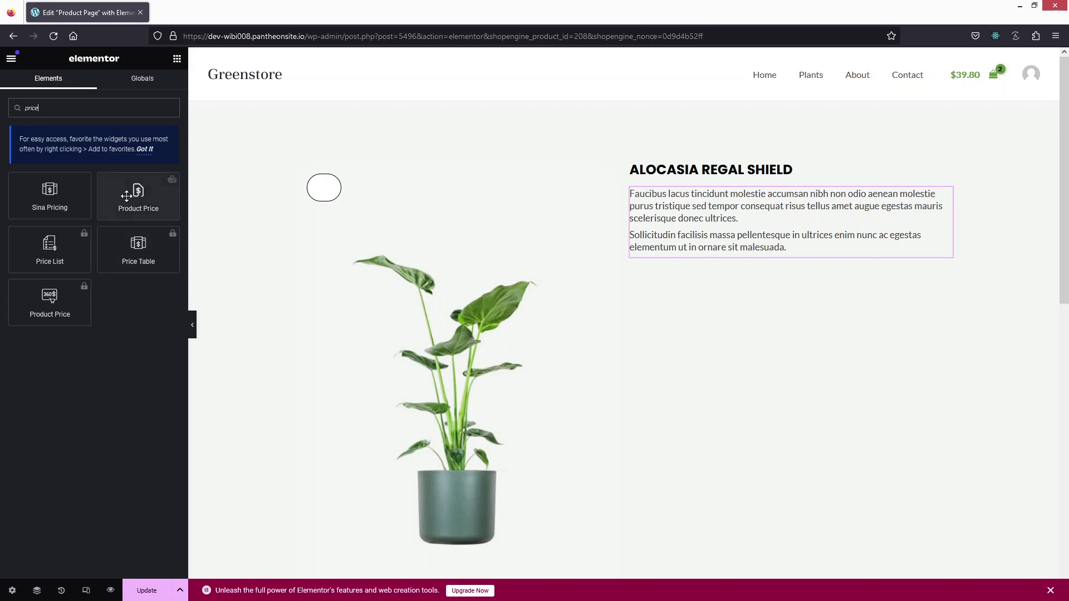
pyautogui.moveTo(137, 201); pyautogui.dragTo(711, 254)
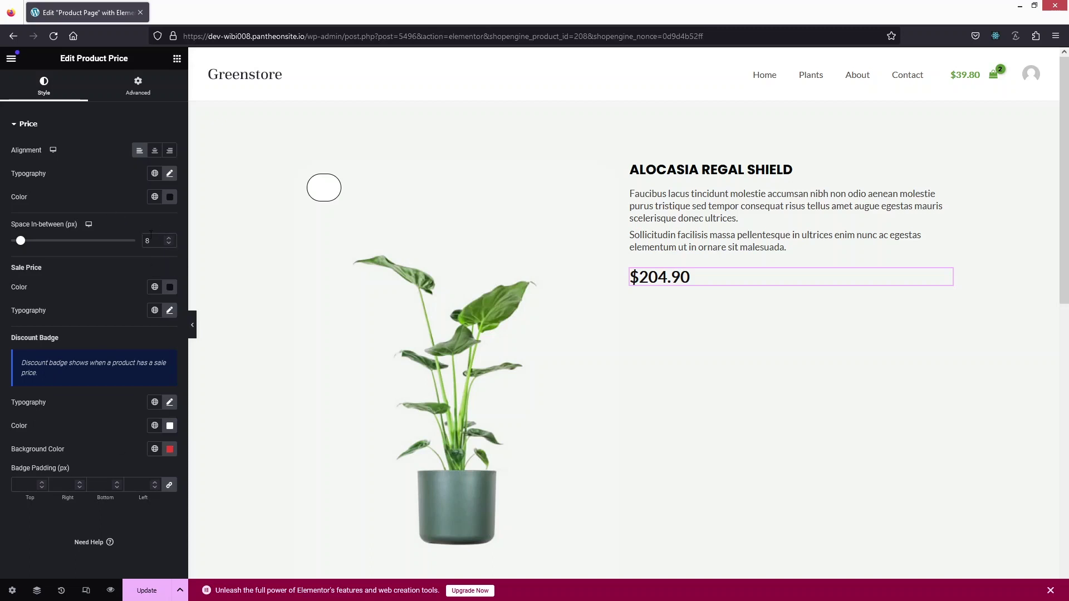
# - Set the product price's text color to green #2E812C
pyautogui.click(170, 197)
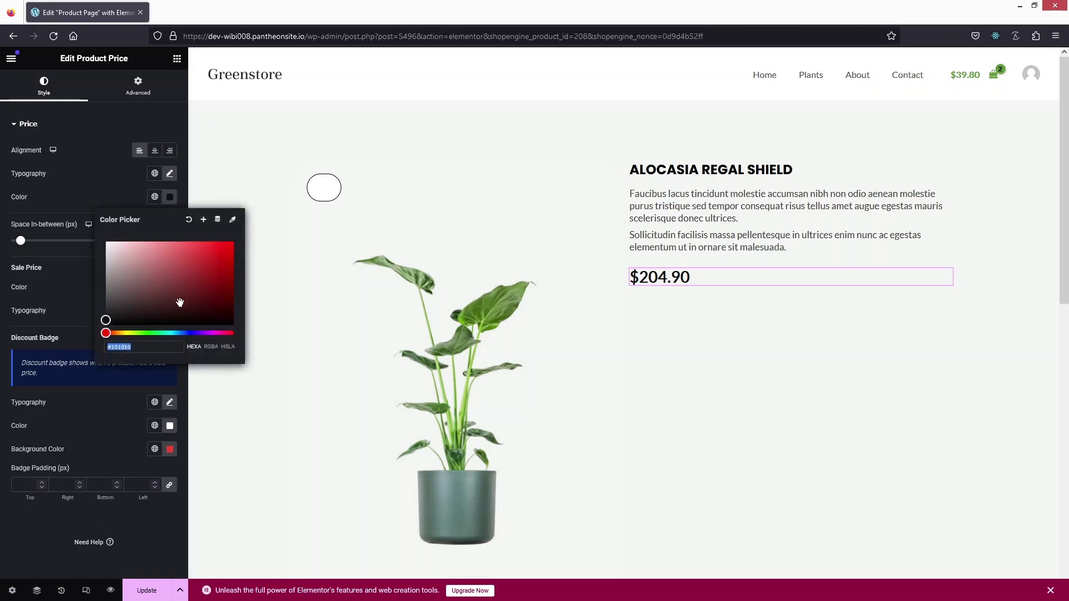
pyautogui.click(147, 333)
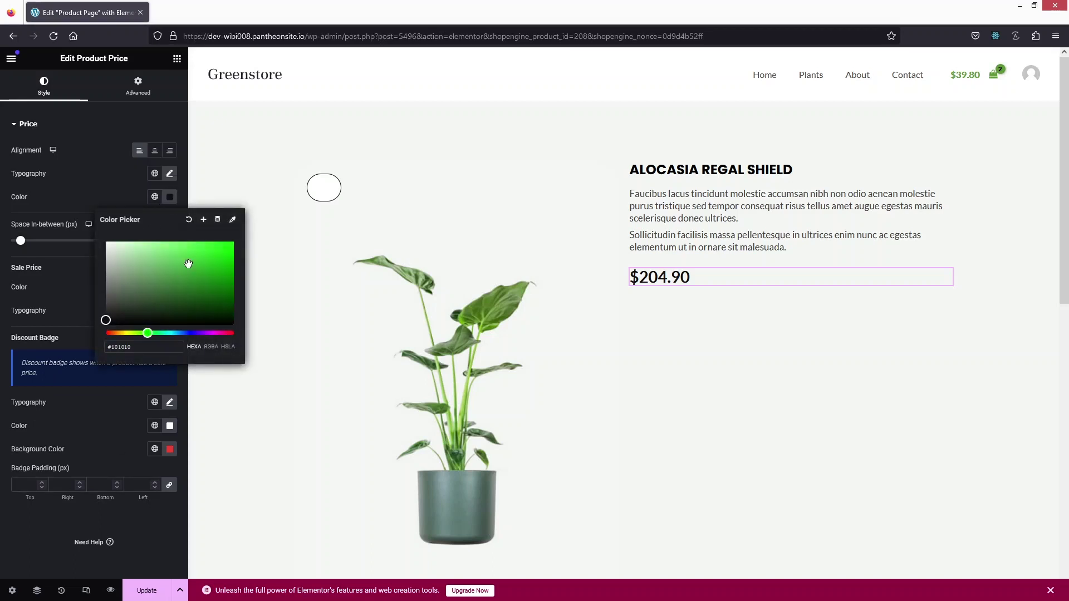
pyautogui.moveTo(189, 266); pyautogui.dragTo(190, 283)
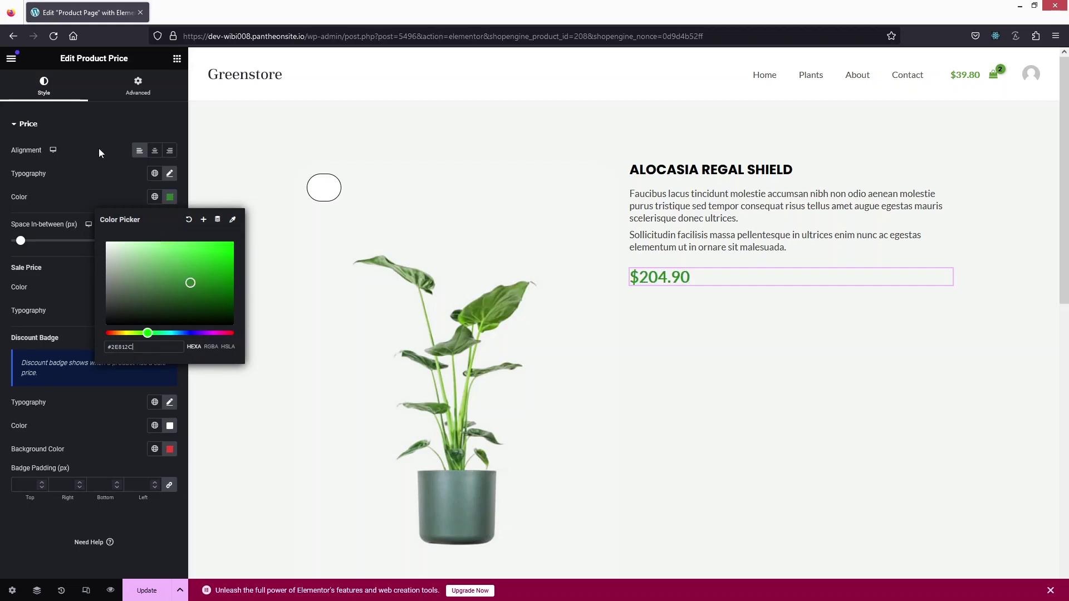
pyautogui.click(90, 187)
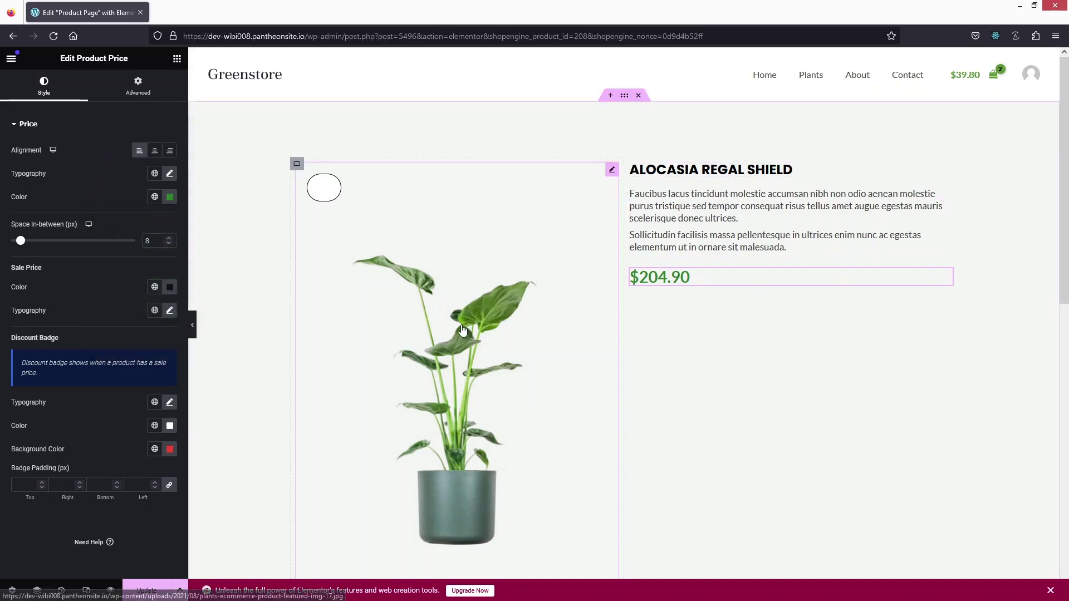
# - Add the ShopEngine Add To Cart widget below the product price
pyautogui.click(177, 58)
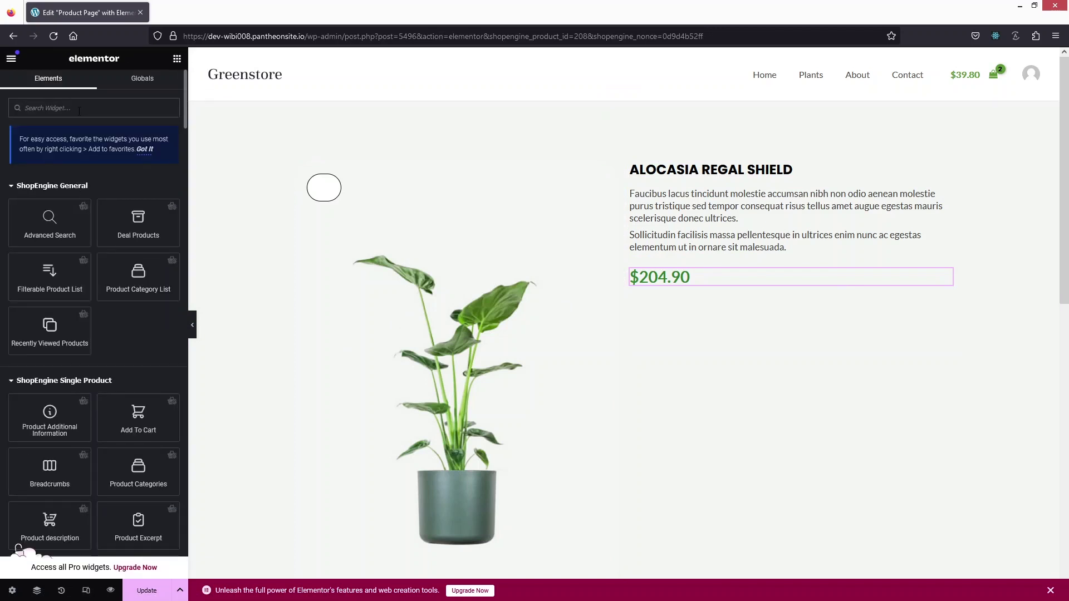
pyautogui.write('add to')
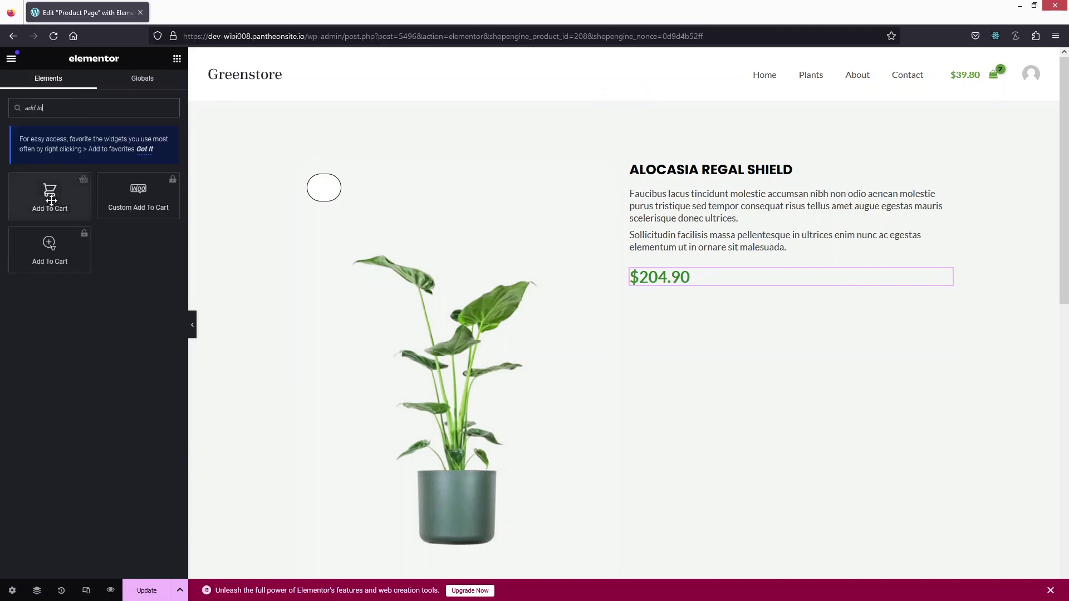
pyautogui.moveTo(51, 200); pyautogui.dragTo(749, 283)
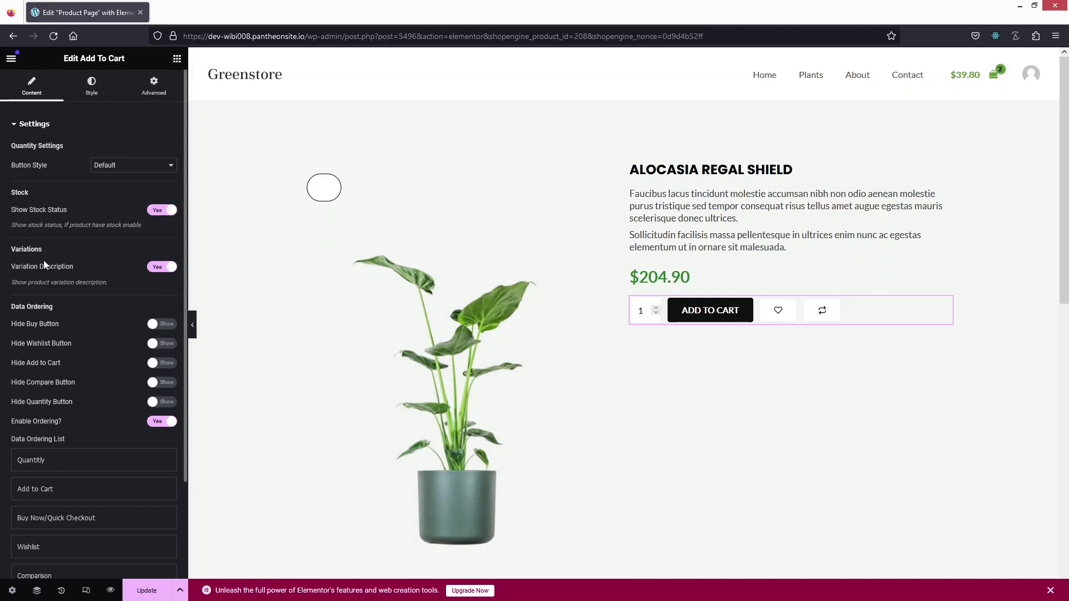
# - Review the Add To Cart widget's settings and set its button's normal background color to green #357A28
pyautogui.scroll(-2, 43, 259)
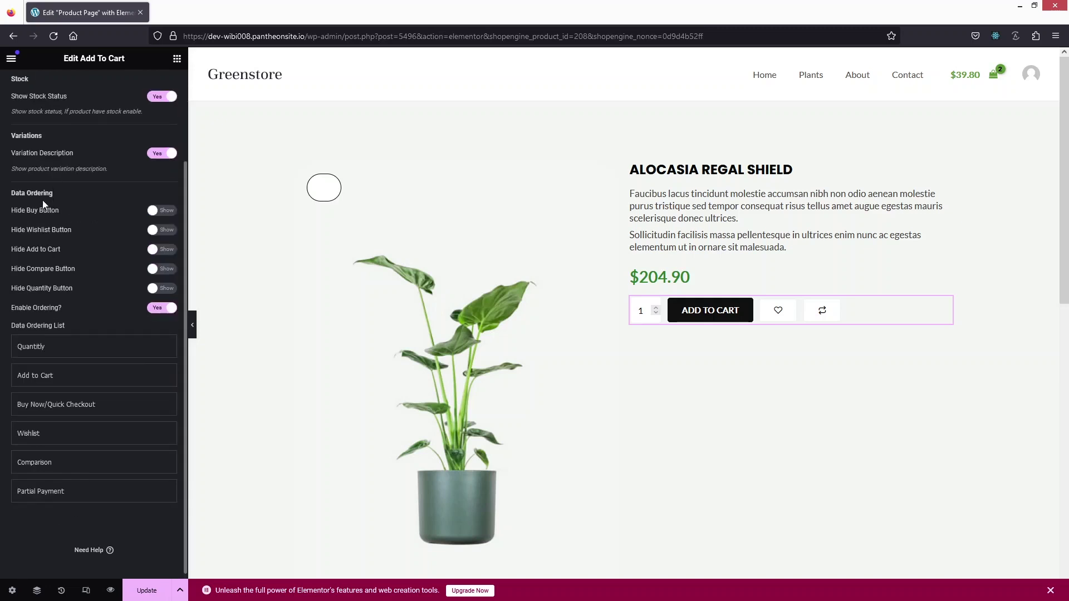
pyautogui.scroll(-1, 43, 261)
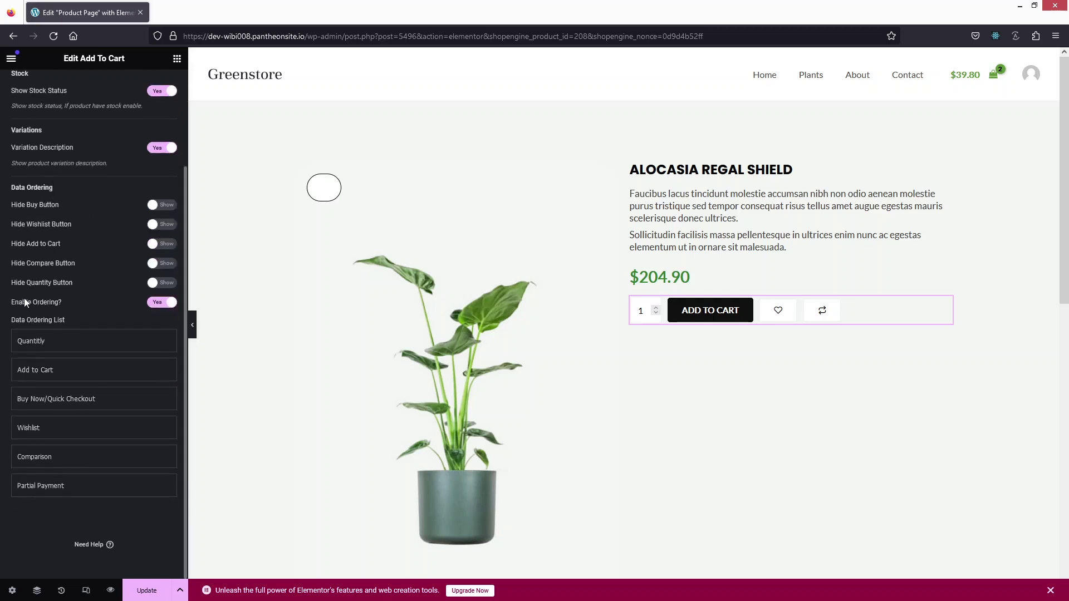
pyautogui.scroll(1, 44, 307)
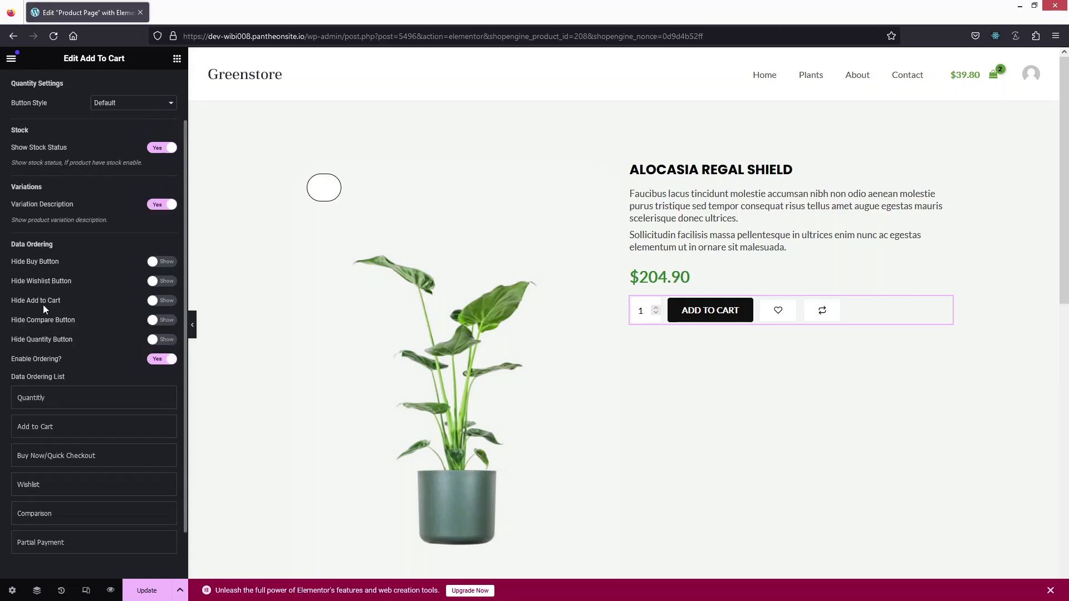
pyautogui.scroll(1, 42, 305)
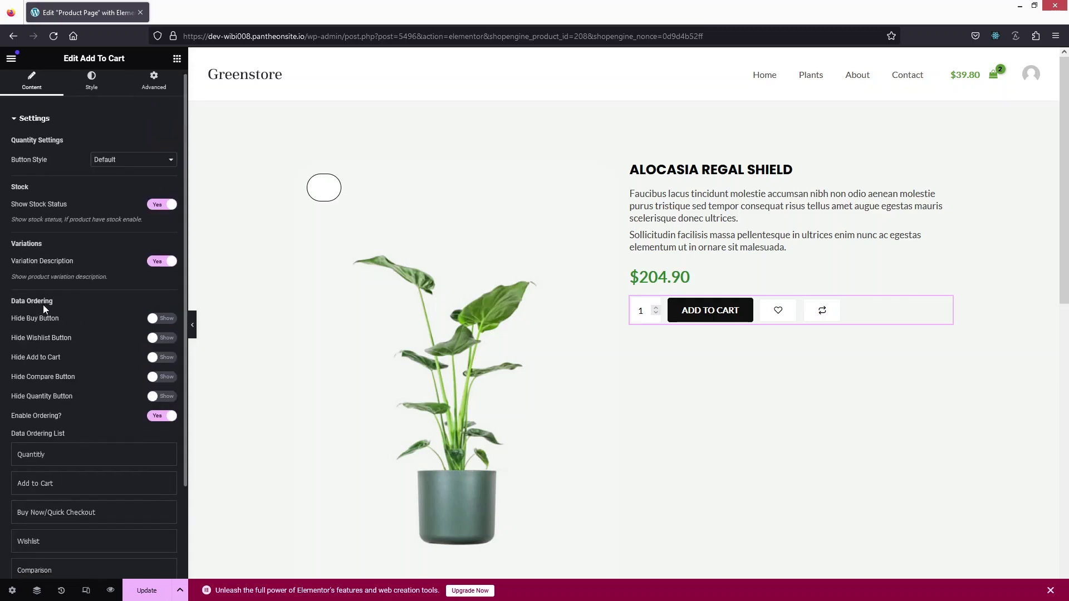
pyautogui.click(86, 98)
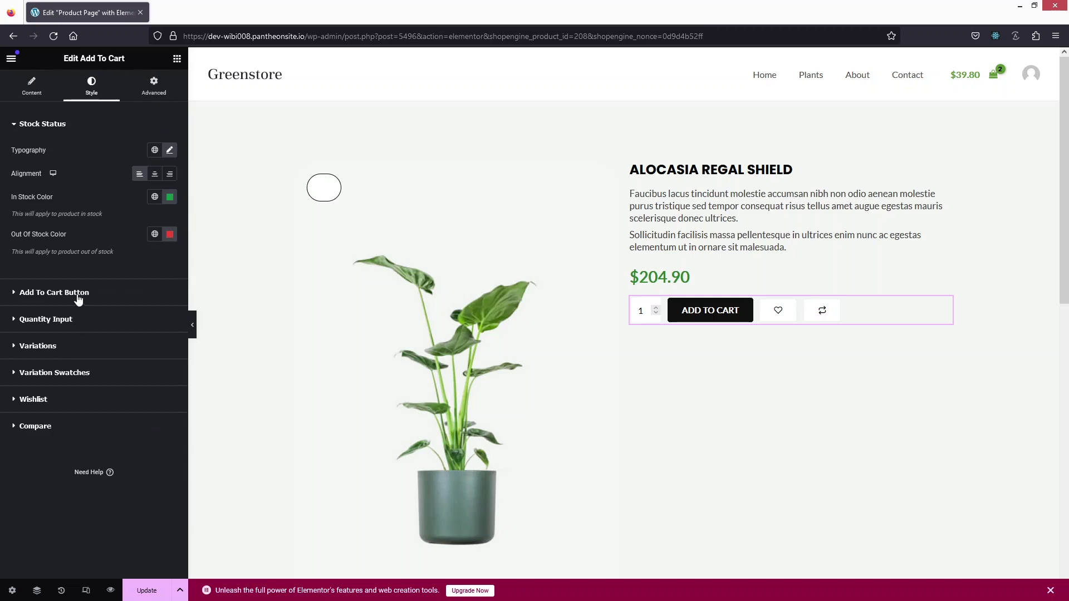
pyautogui.click(51, 294)
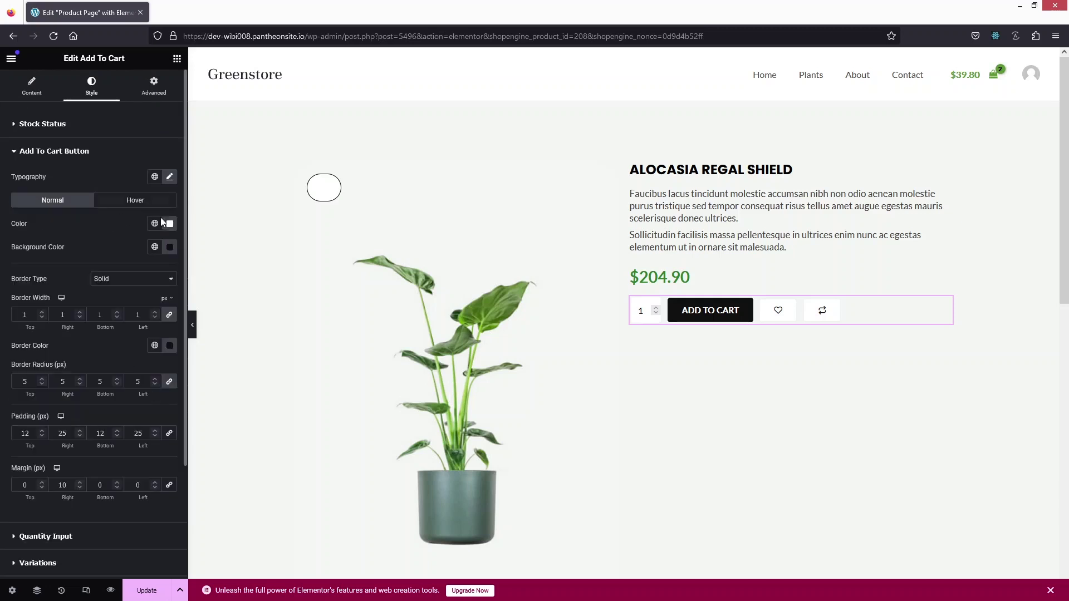
pyautogui.click(172, 249)
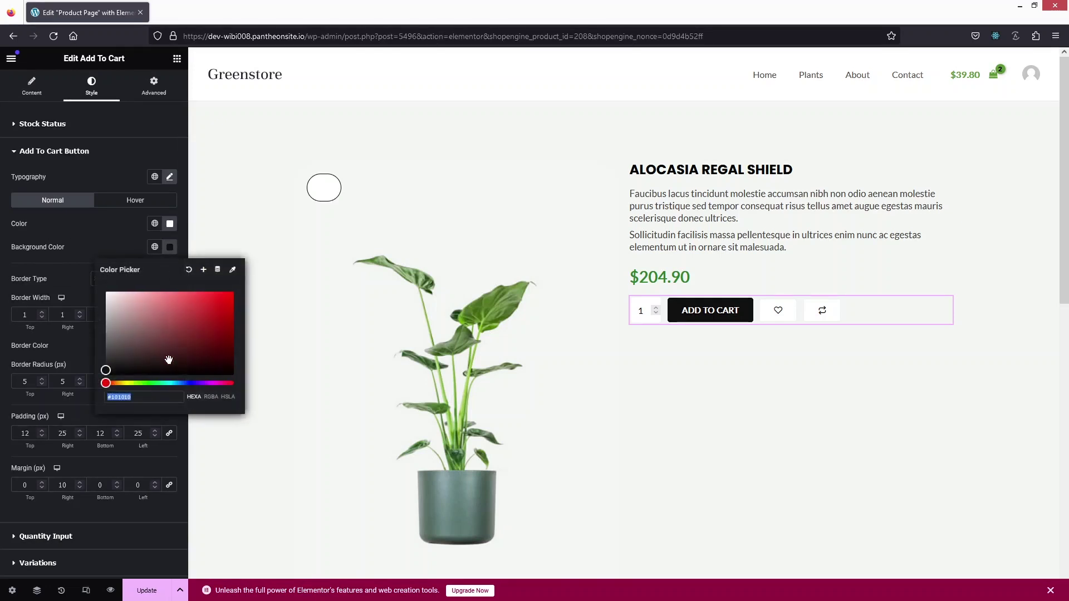
pyautogui.moveTo(165, 384); pyautogui.dragTo(145, 383)
pyautogui.click(192, 335)
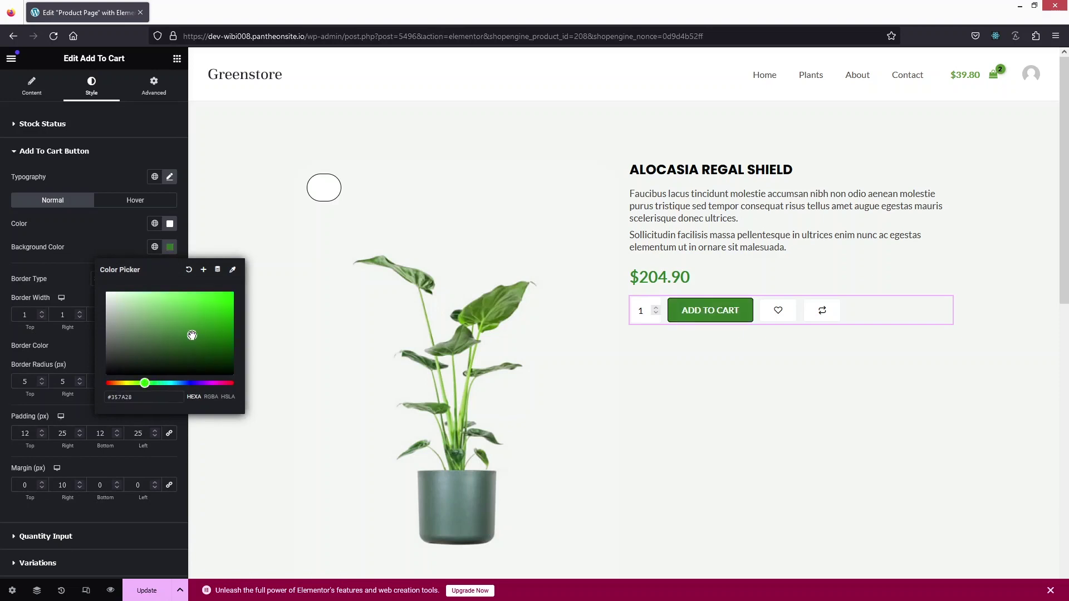
pyautogui.click(105, 229)
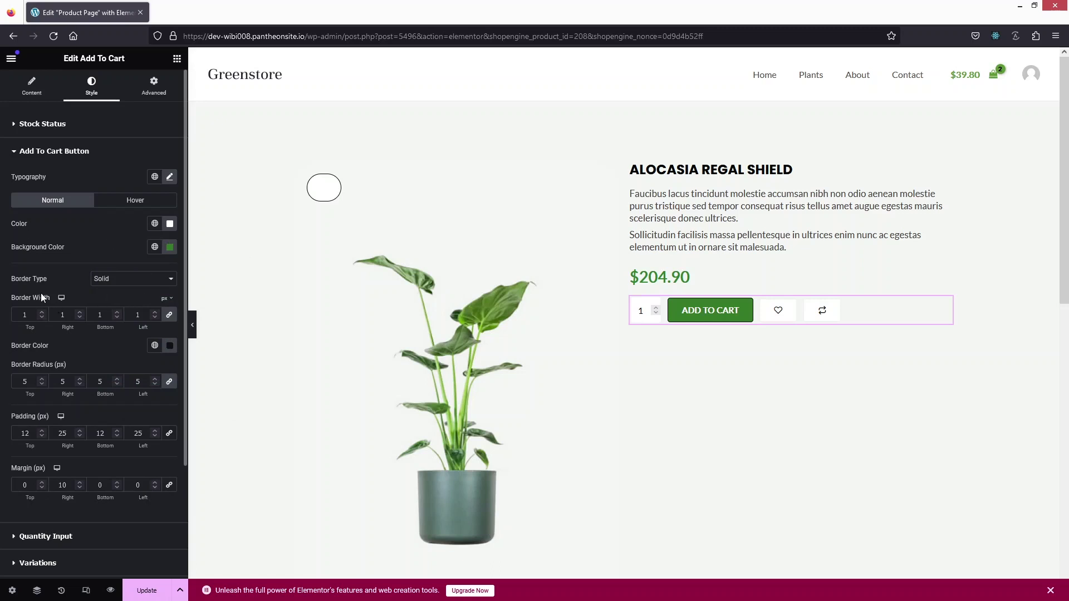
pyautogui.scroll(-3, 63, 427)
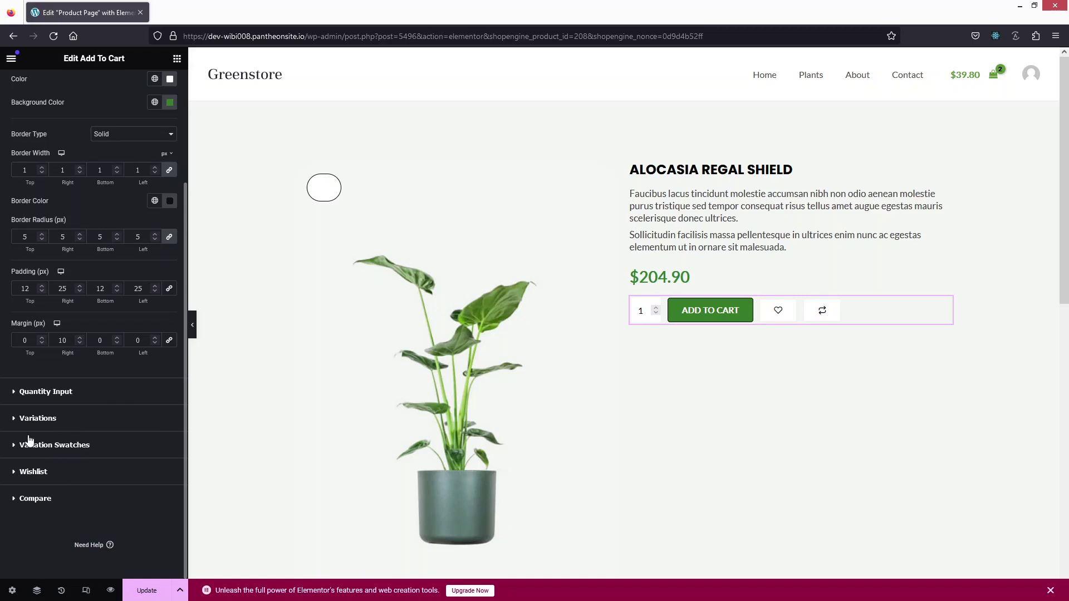
pyautogui.scroll(3, 52, 452)
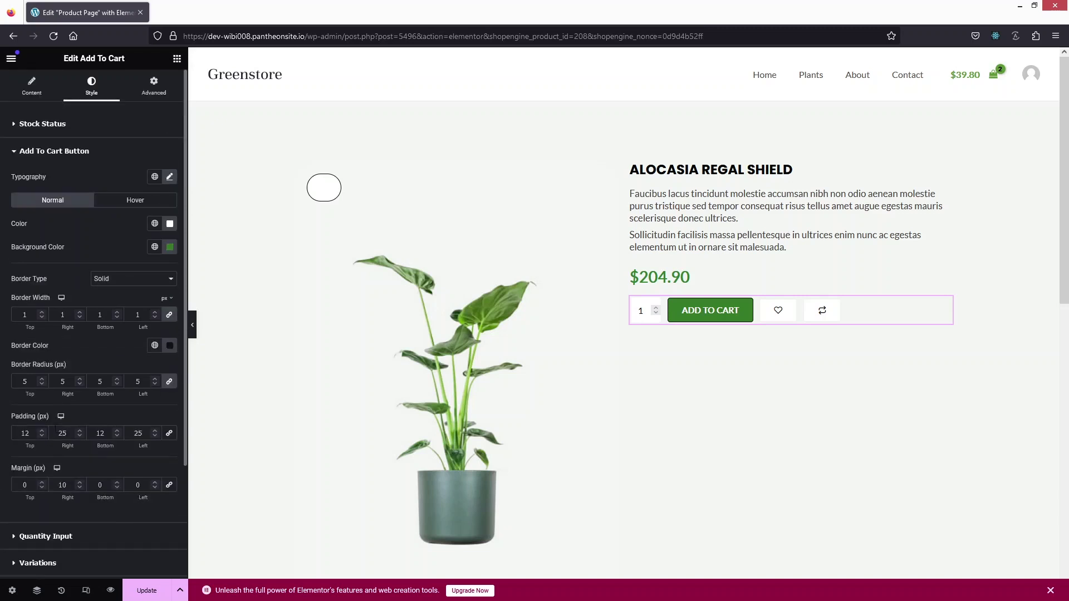
pyautogui.click(177, 59)
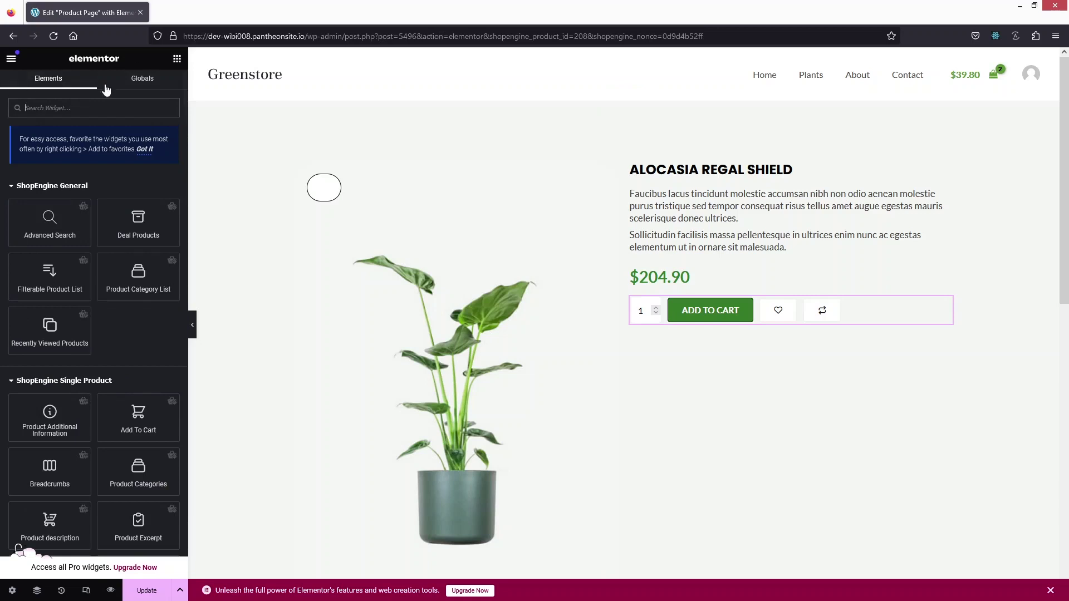
pyautogui.write('desc')
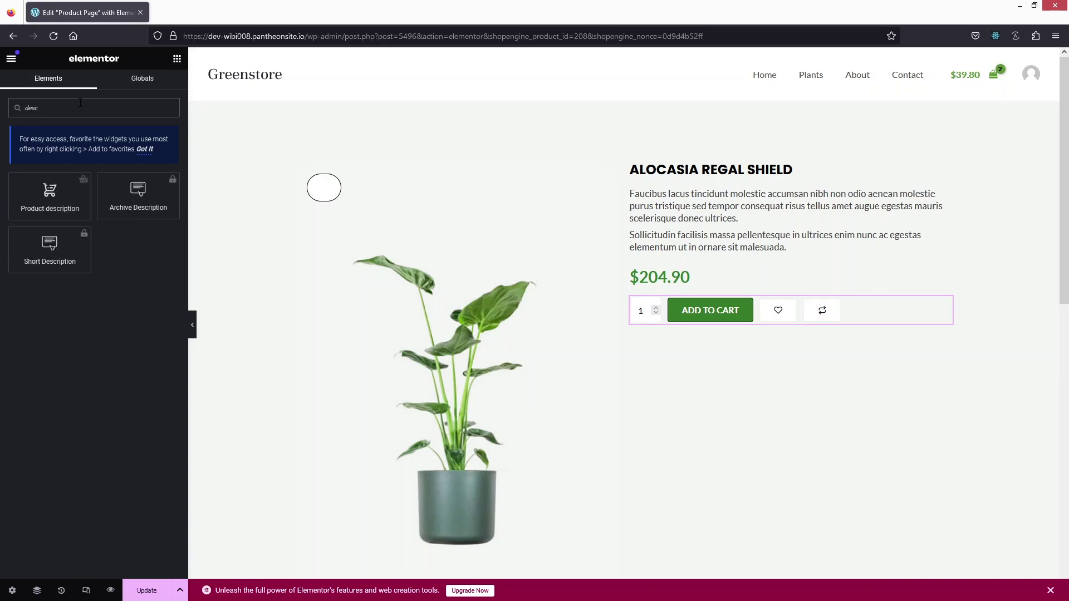
pyautogui.press('BackSpace')
pyautogui.press('BackSpace')
pyautogui.press('BackSpace')
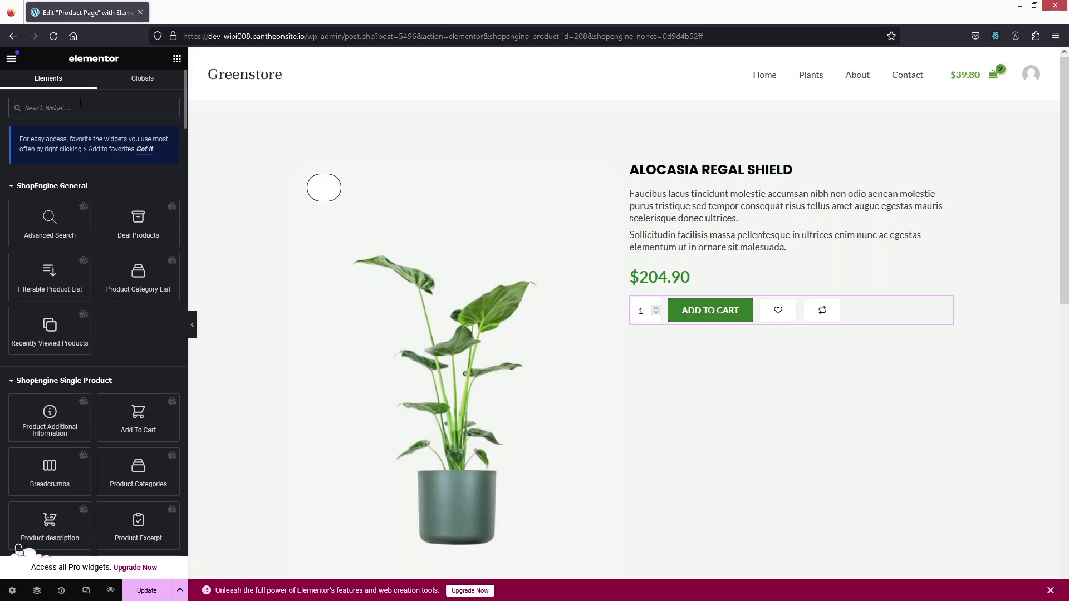
pyautogui.write('tabs')
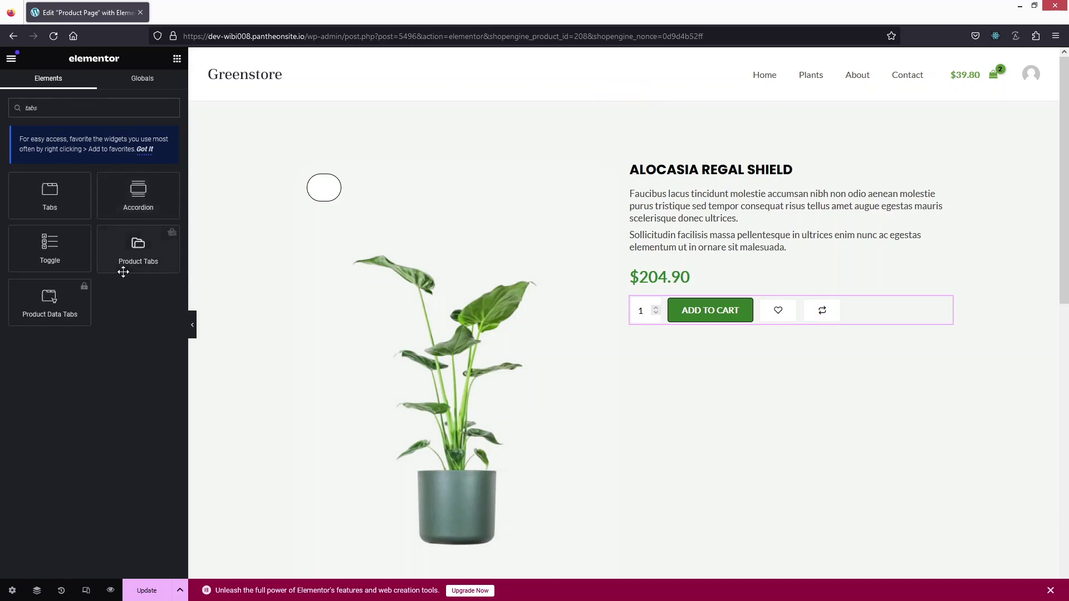
pyautogui.moveTo(123, 272); pyautogui.dragTo(506, 291)
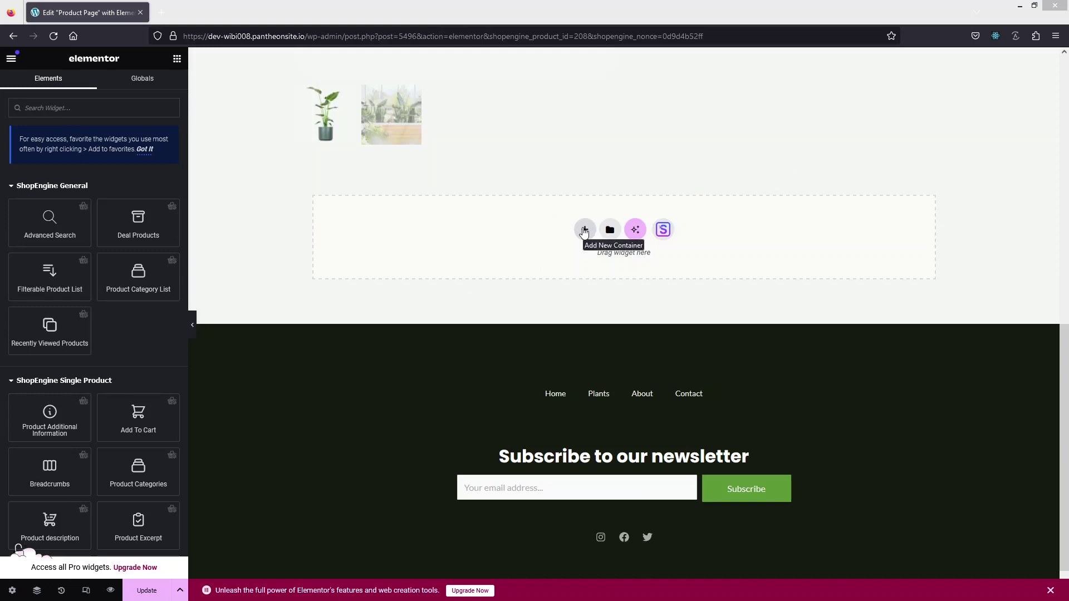
# - Add a single-column container below the product images and place the ShopEngine Product Tabs widget inside it
pyautogui.click(584, 230)
pyautogui.click(586, 270)
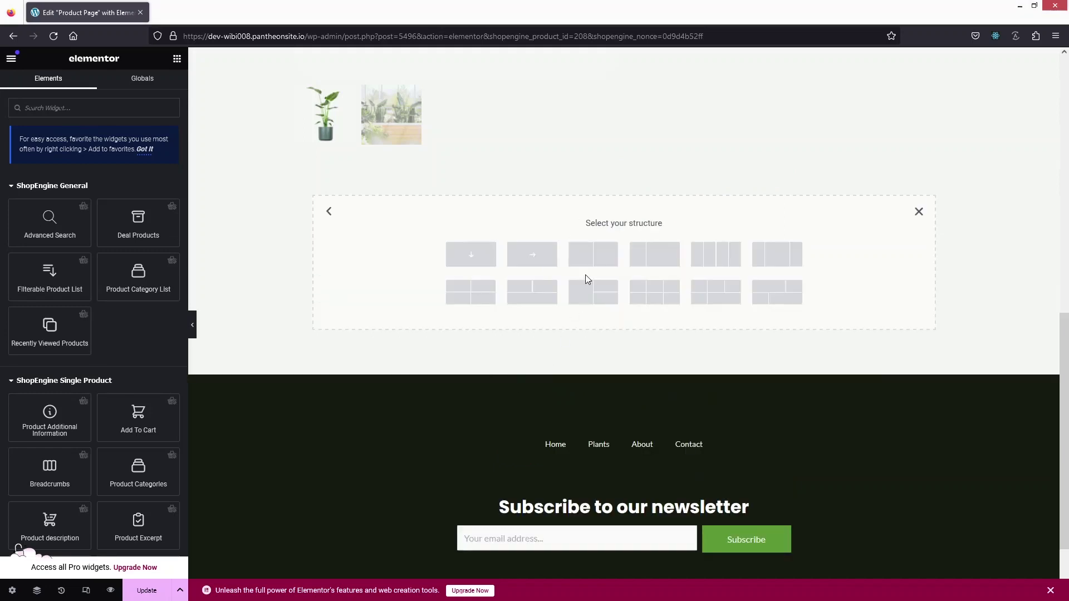
pyautogui.click(470, 258)
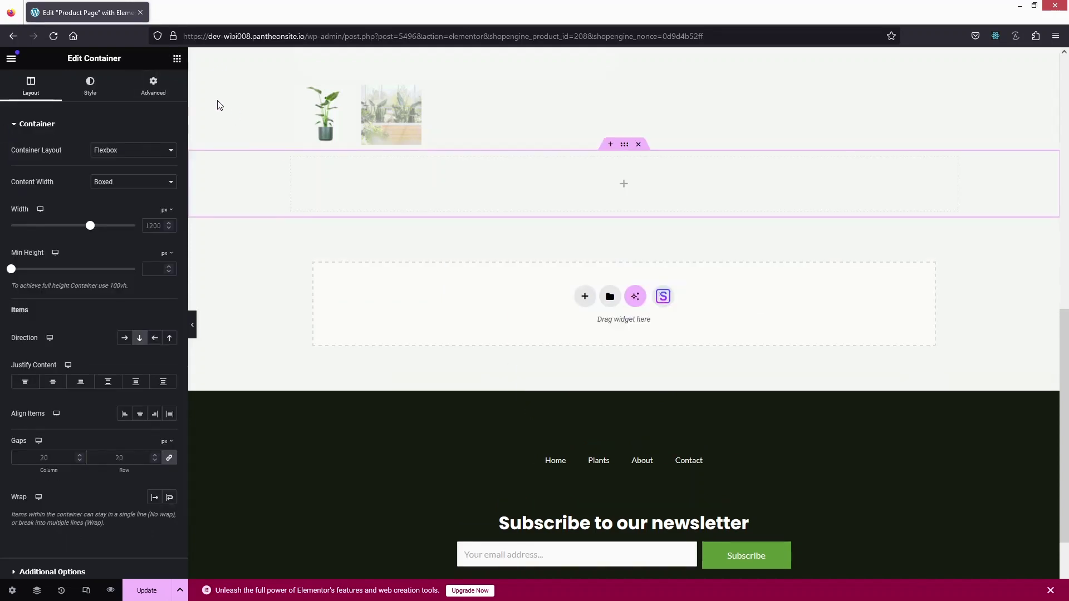
pyautogui.click(177, 59)
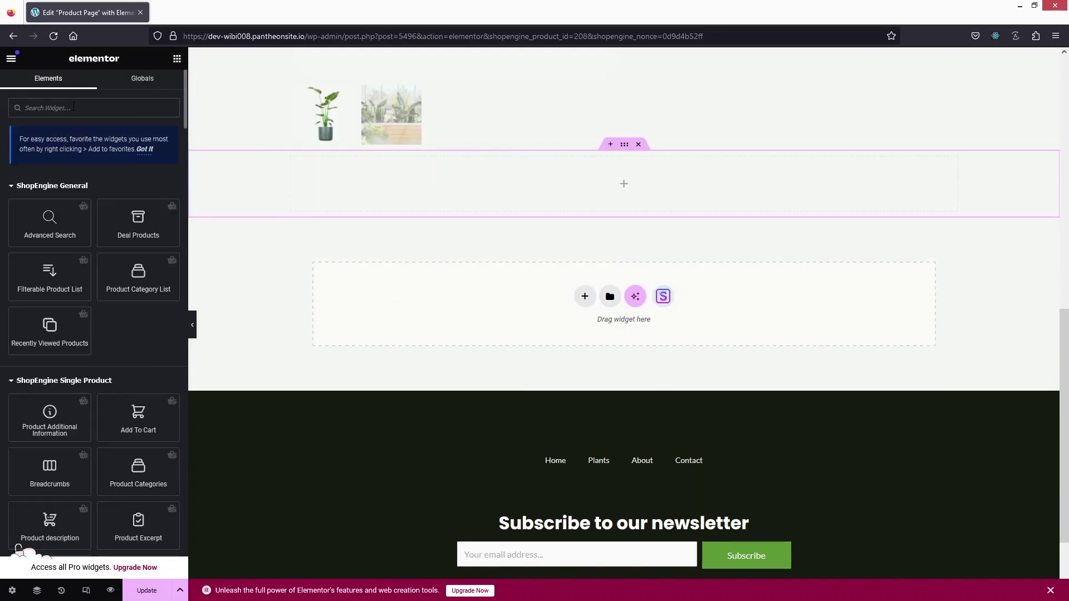
pyautogui.write('tabs')
pyautogui.moveTo(138, 247); pyautogui.dragTo(614, 206)
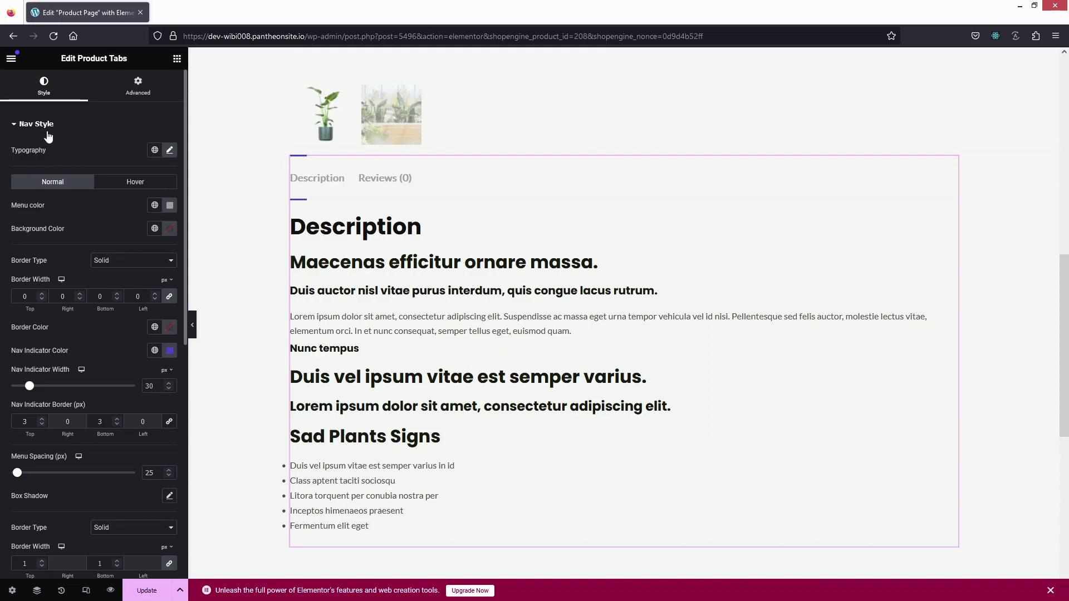
# - Examine the Product Tabs widget's style sections, including the Submit Button settings
pyautogui.click(25, 125)
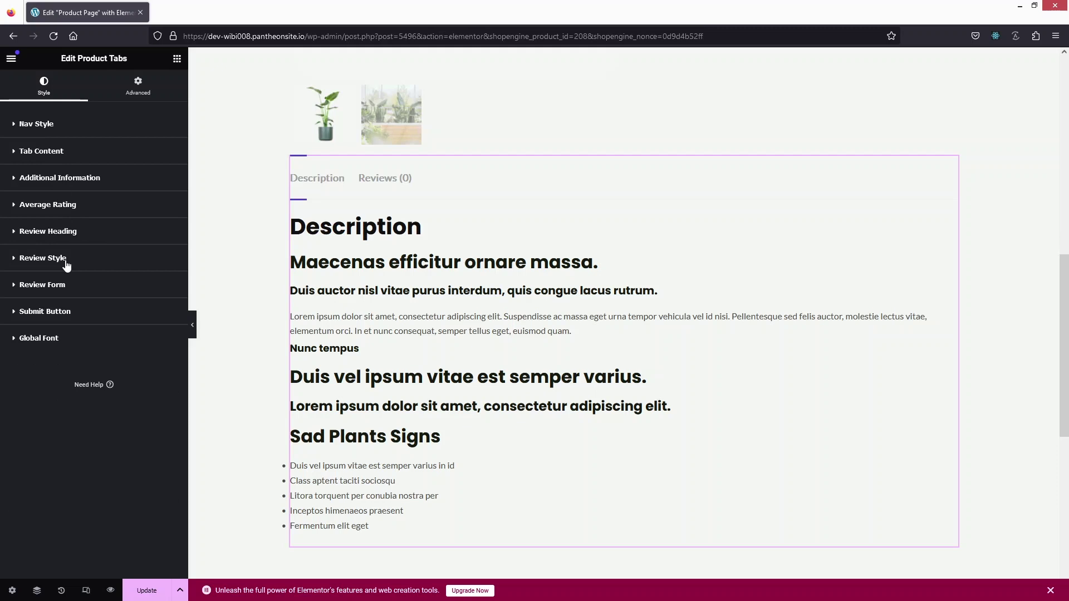
pyautogui.click(56, 315)
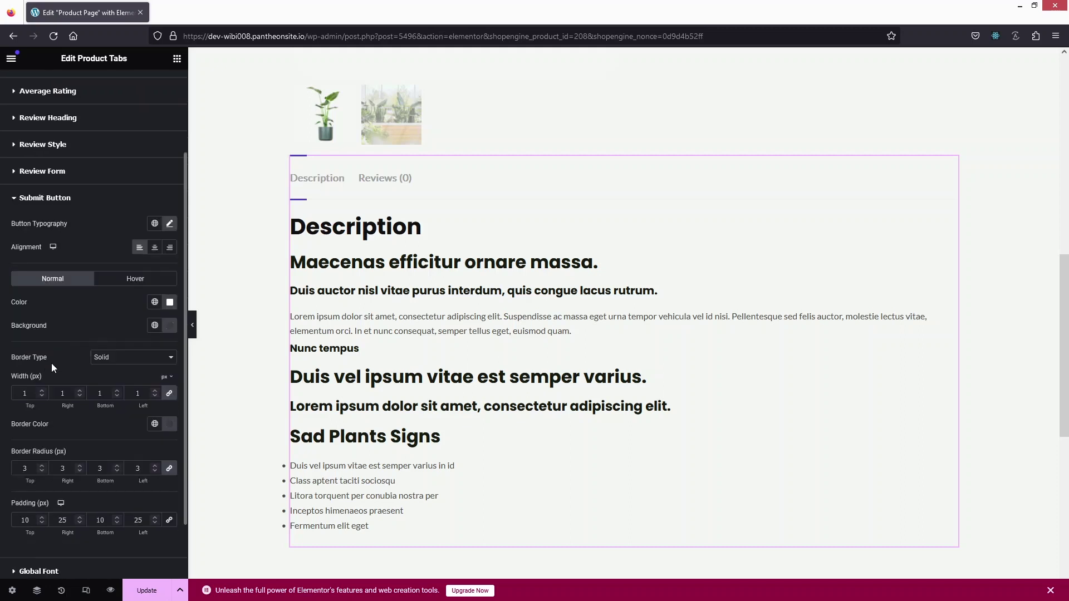
pyautogui.scroll(-1, 53, 363)
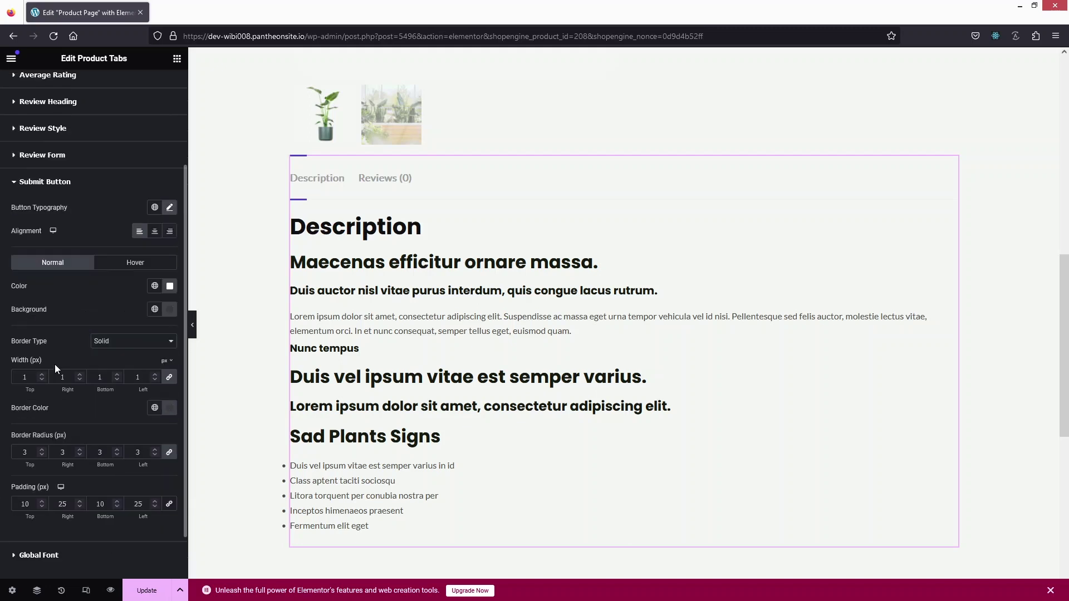
pyautogui.scroll(5, 45, 217)
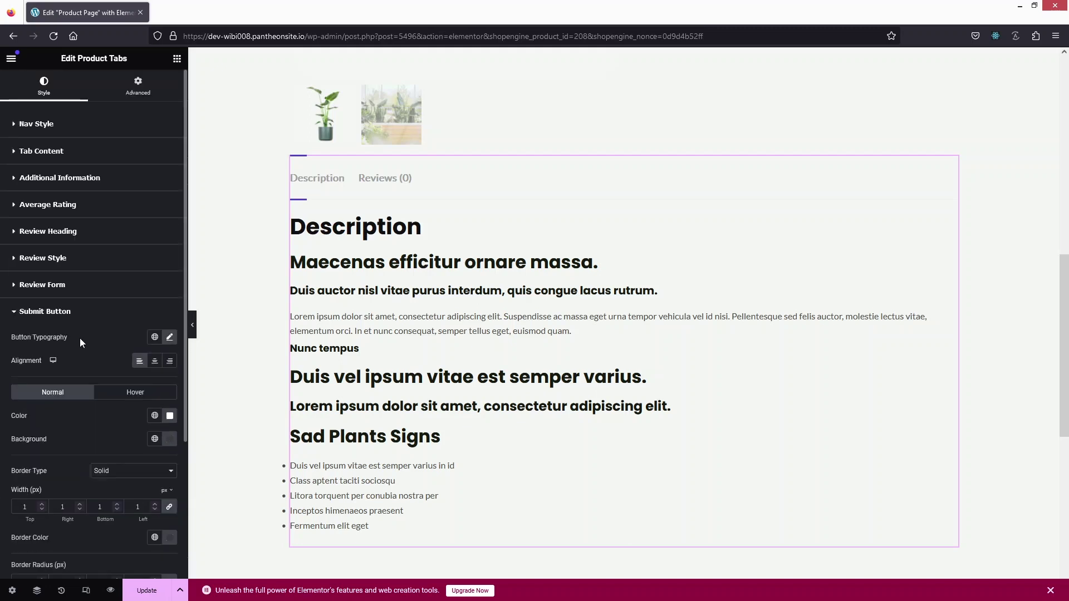
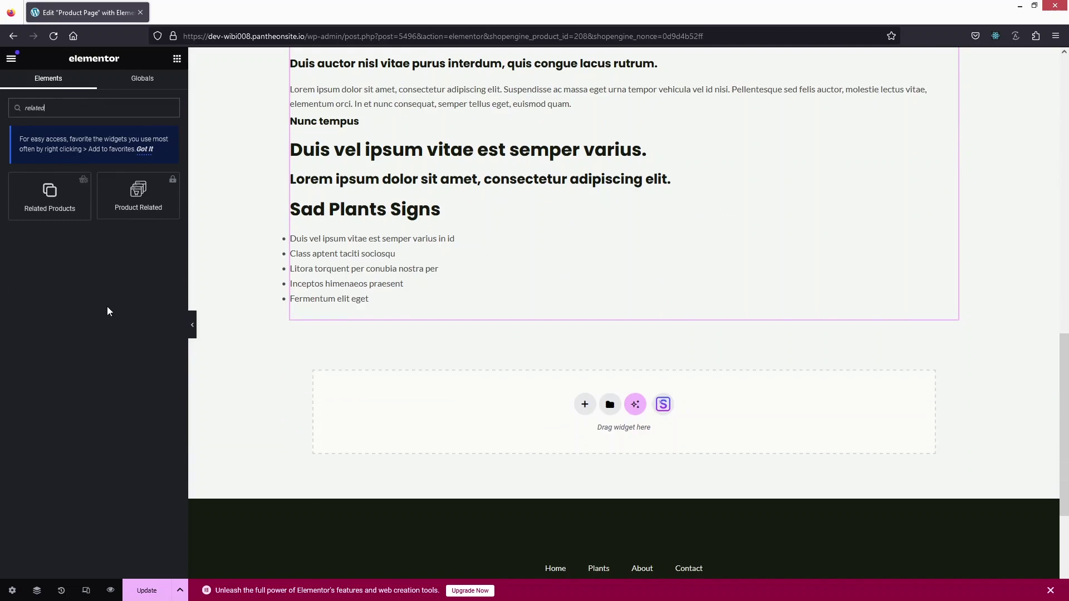
# - Add the ShopEngine Related Products widget below the product tabs, with its cart button hidden and 3 products to show
pyautogui.moveTo(40, 196); pyautogui.dragTo(502, 315)
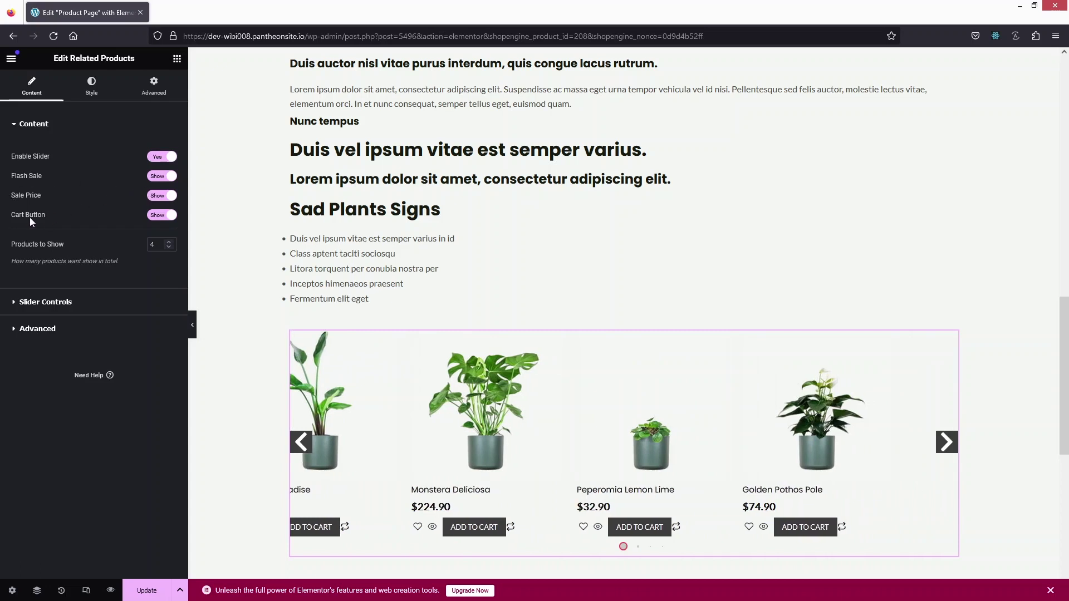
pyautogui.click(156, 217)
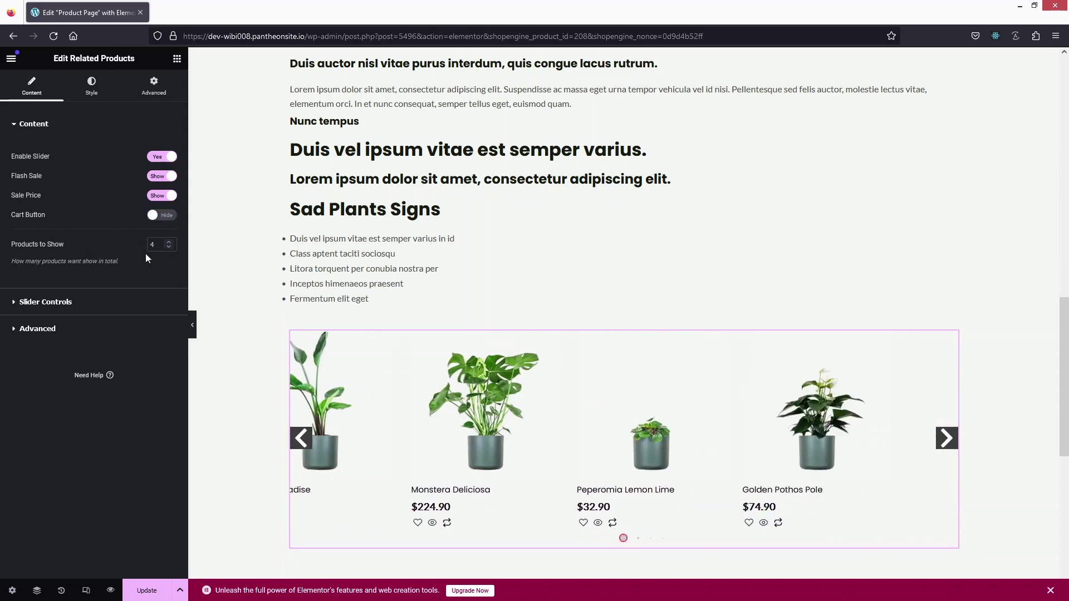
pyautogui.moveTo(161, 243); pyautogui.dragTo(129, 246)
pyautogui.write('3')
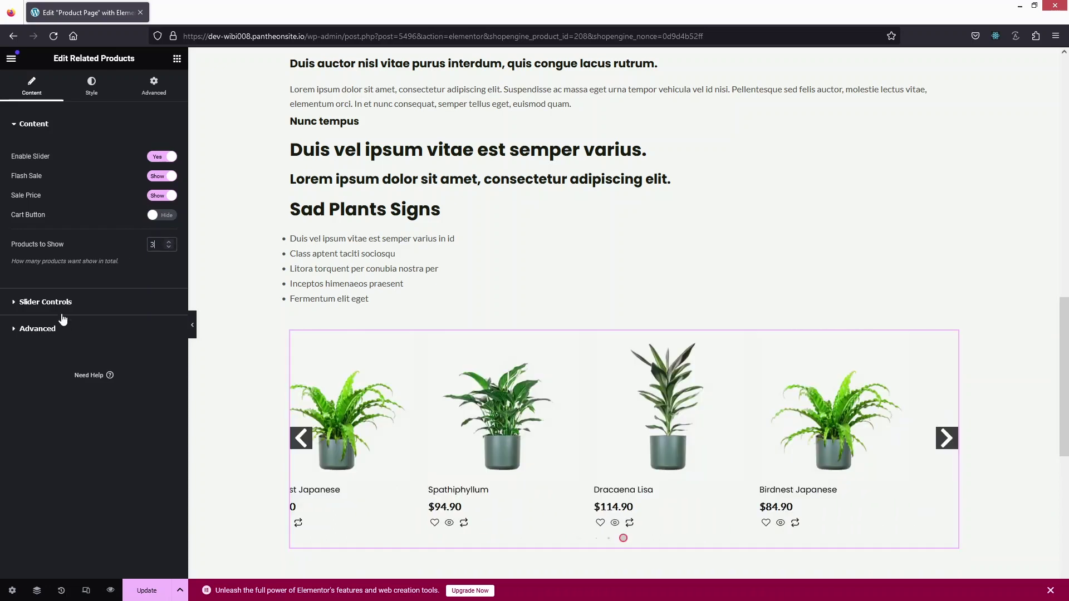
# - Set the Related Products slider to 3 slides per view with arrows hidden, and review the widget's ordering and style options
pyautogui.click(28, 301)
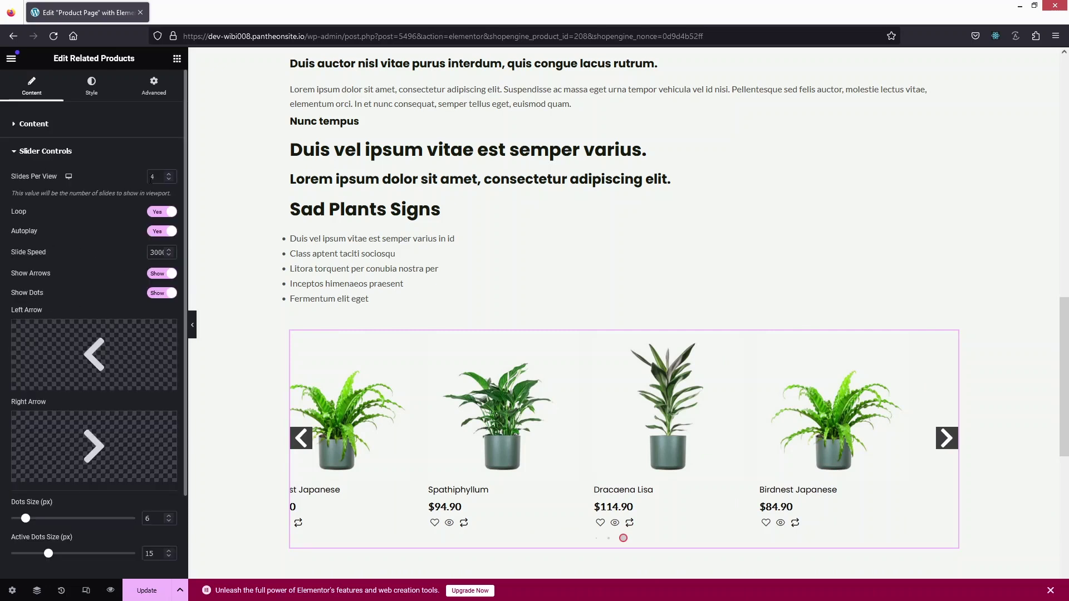
pyautogui.press('BackSpace')
pyautogui.write('3')
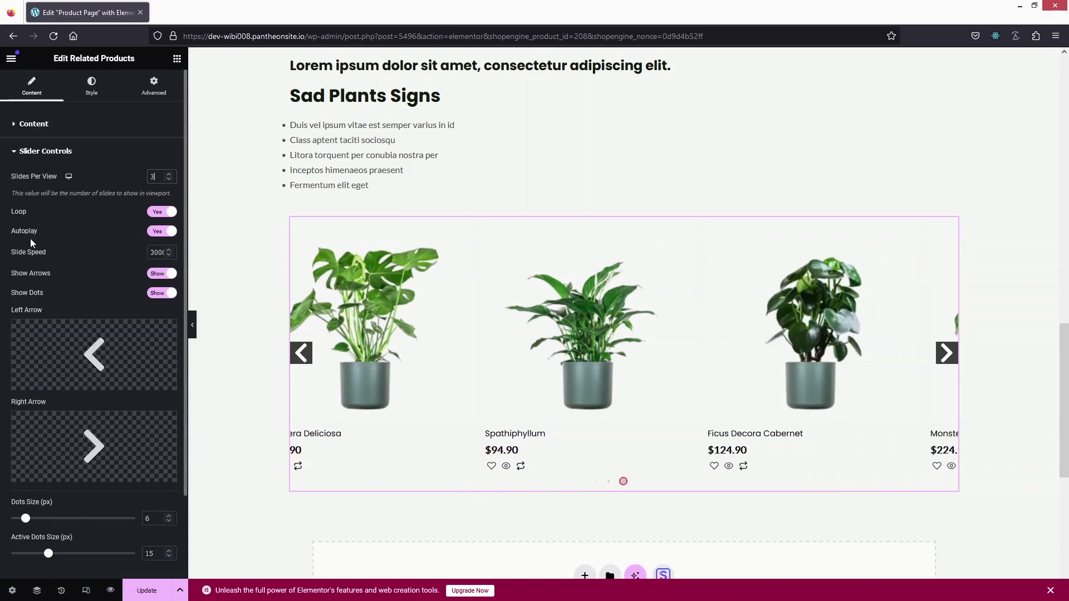
pyautogui.scroll(-1, 28, 259)
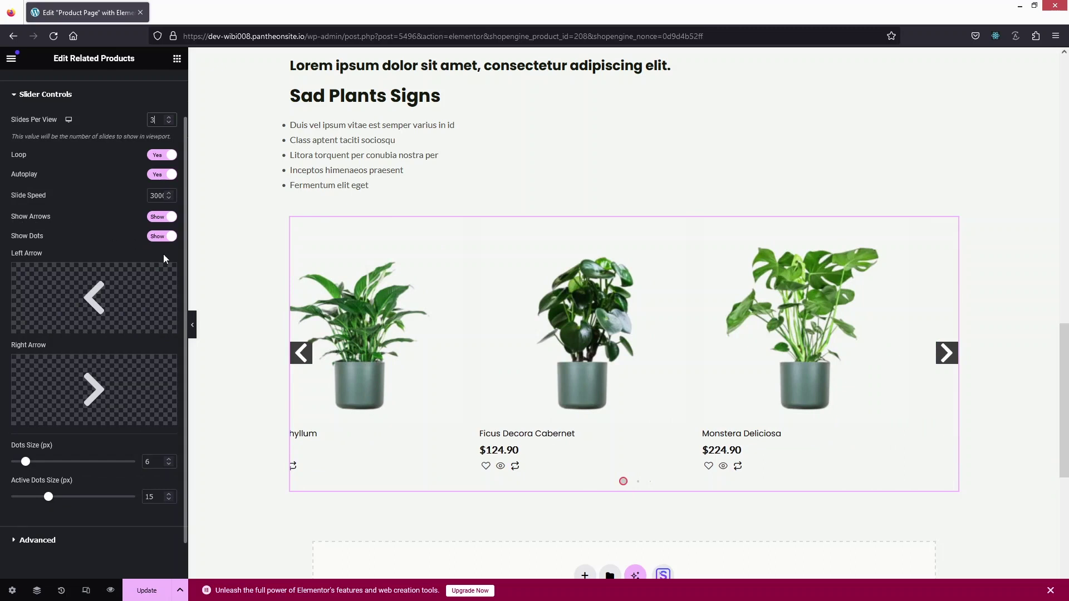
pyautogui.click(159, 218)
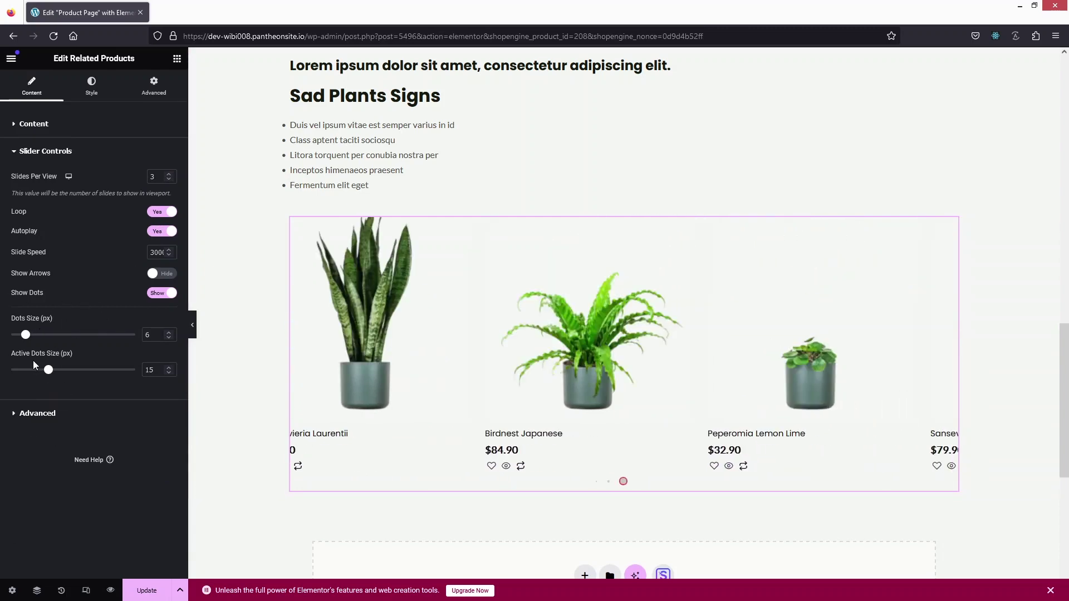
pyautogui.click(19, 415)
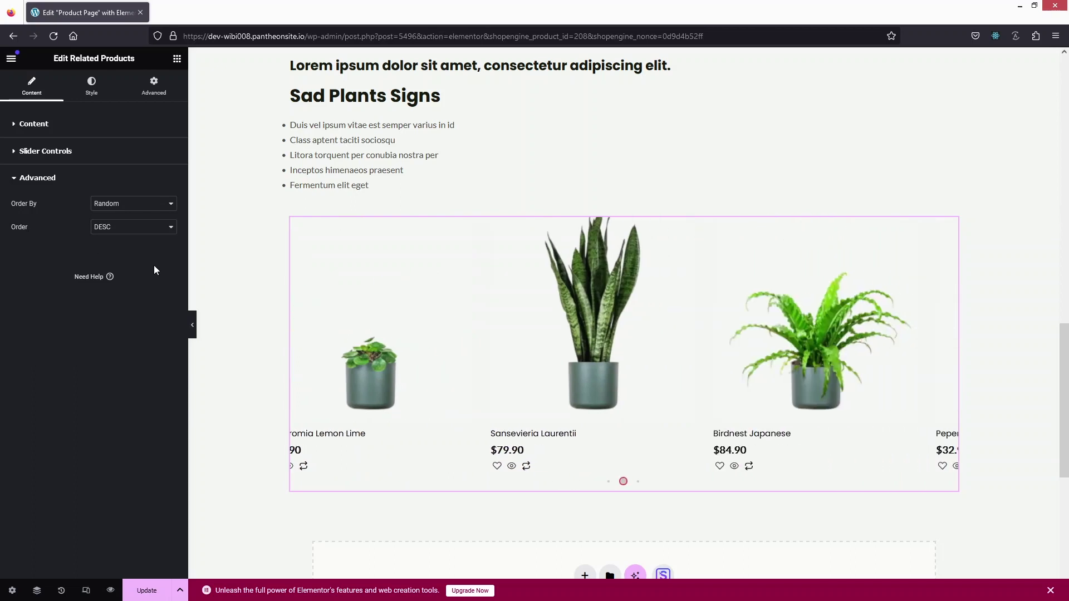
pyautogui.click(91, 89)
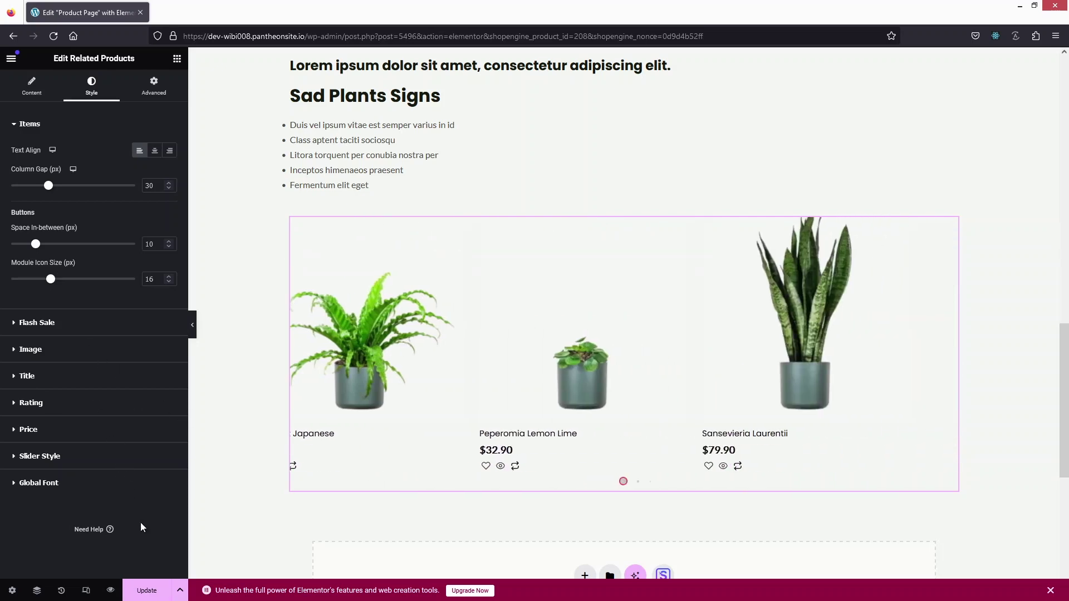
# - Update the product page template and open its preview
pyautogui.click(147, 593)
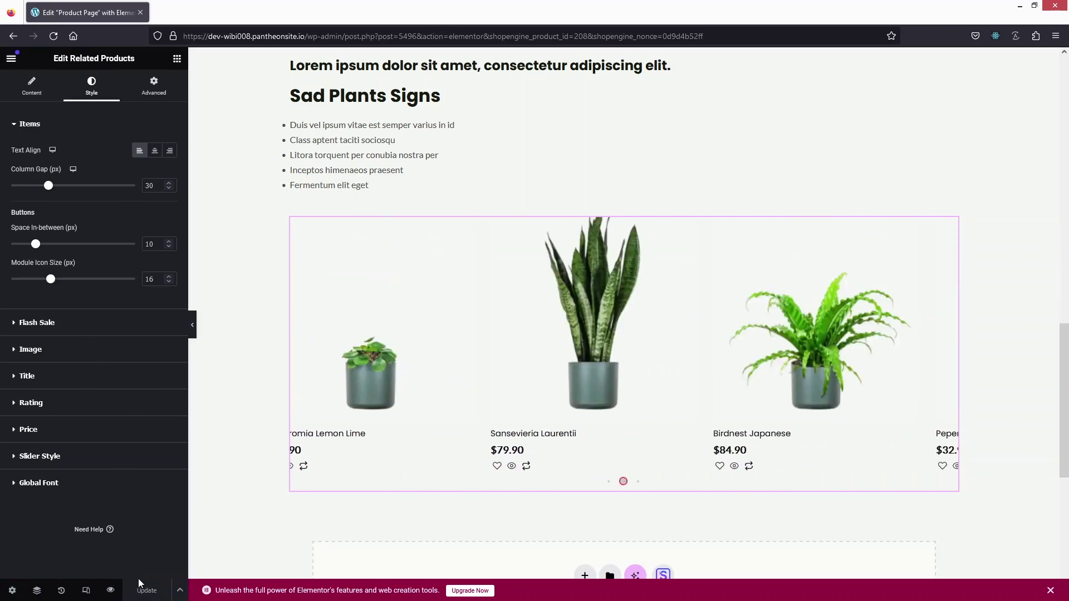
pyautogui.click(110, 591)
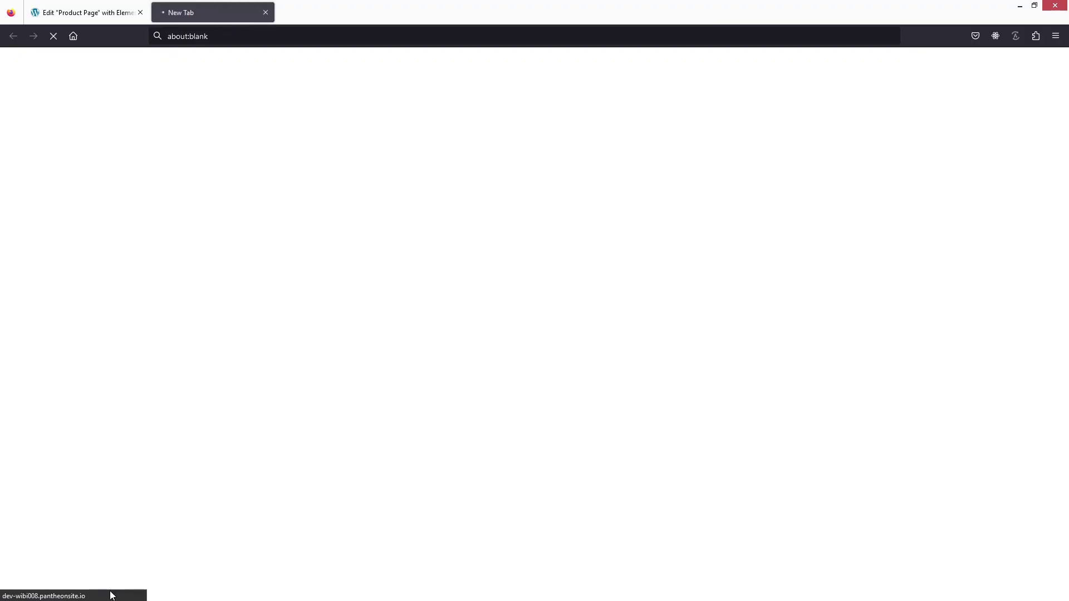